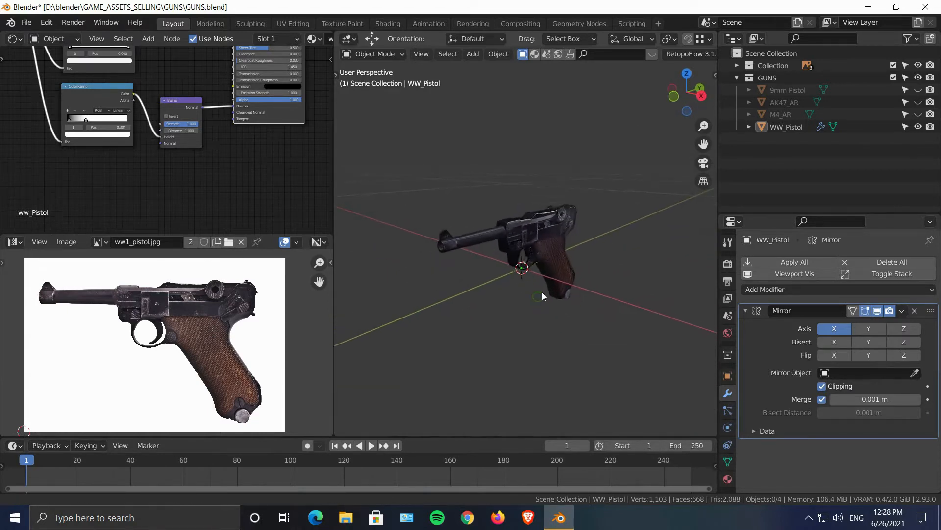
Step: Examine the WW_Pistol mesh and its UV layout over the ww1_pistol.jpg image in Edit Mode
scroll(542, 292, up, 5)
click(579, 238)
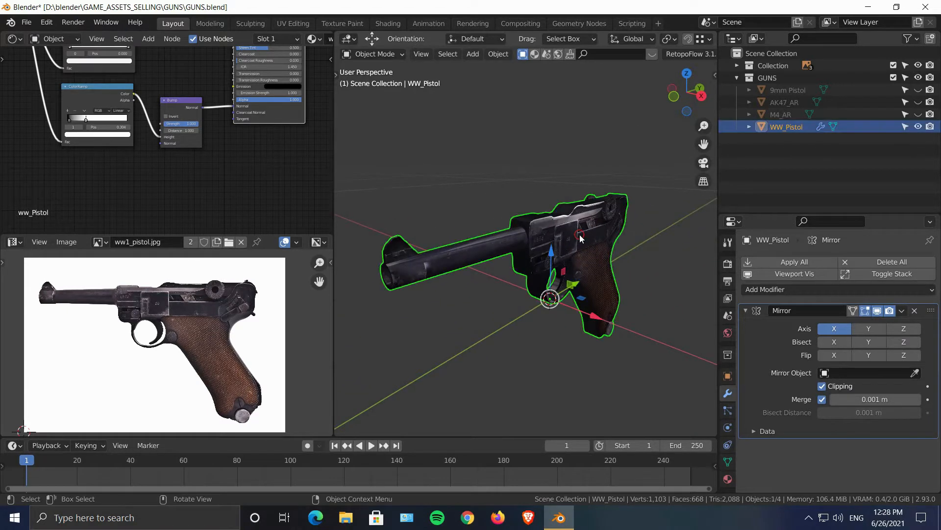
key(Tab)
middle_drag(534, 265, 654, 293)
scroll(319, 281, up, 3)
drag(319, 281, 364, 305)
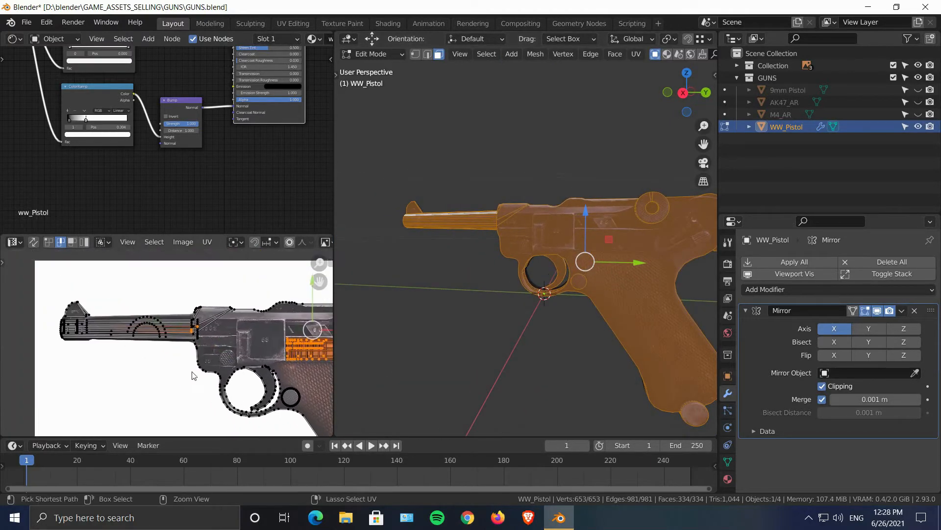
scroll(144, 326, up, 2)
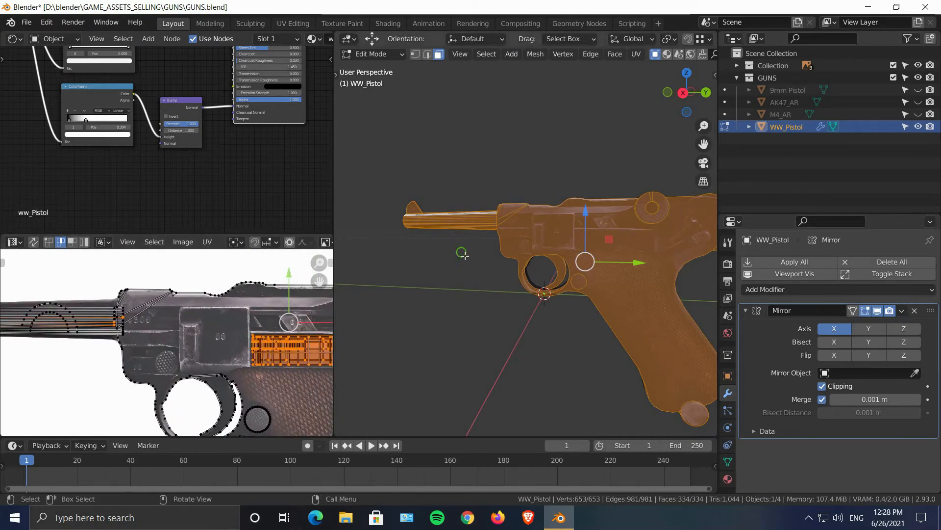
middle_drag(462, 252, 585, 302)
key(Tab)
scroll(584, 302, up, 3)
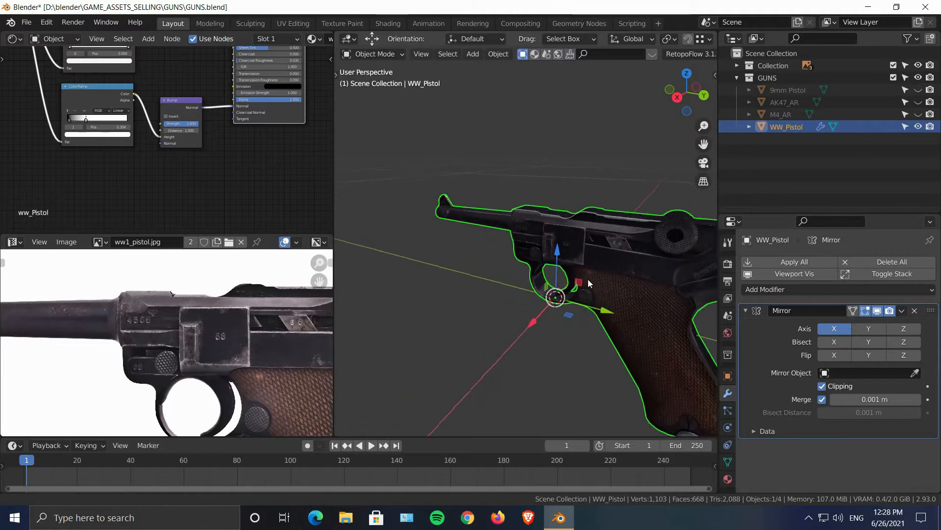
Step: Enlarge the image editor to show the whole ww1_pistol.jpg image and look over the pistol model
scroll(463, 278, down, 4)
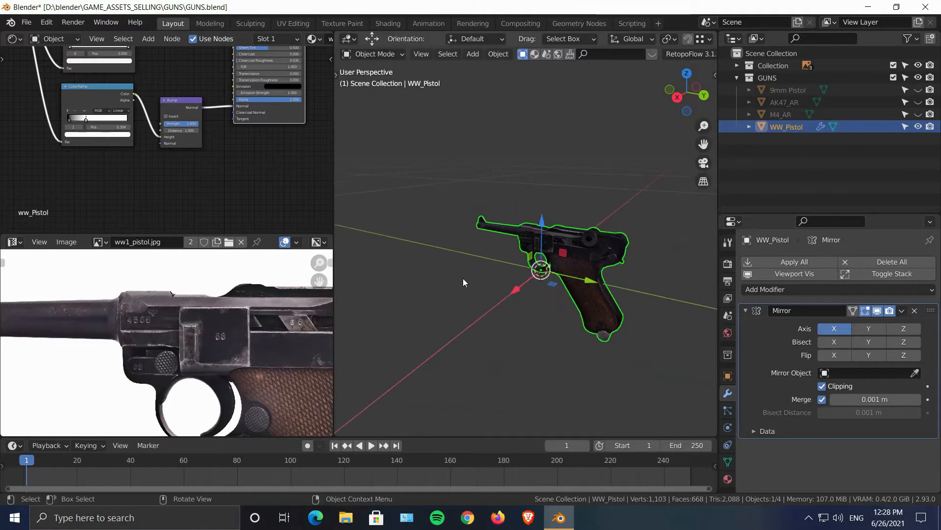
scroll(235, 284, down, 4)
drag(272, 238, 272, 132)
scroll(184, 289, up, 2)
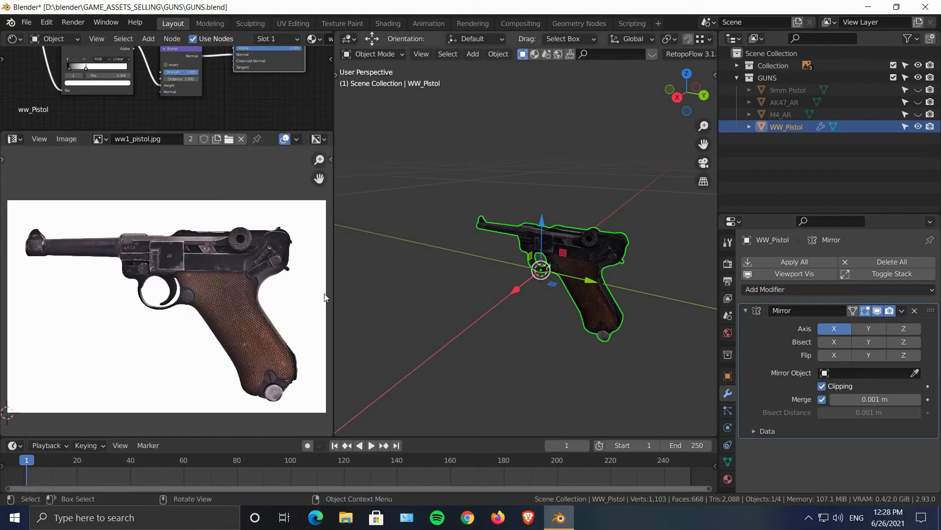
mouse_move(603, 313)
middle_down()
mouse_move(525, 340)
mouse_move(551, 307)
mouse_move(608, 298)
middle_up()
scroll(564, 299, up, 3)
scroll(578, 289, down, 3)
scroll(599, 296, up, 2)
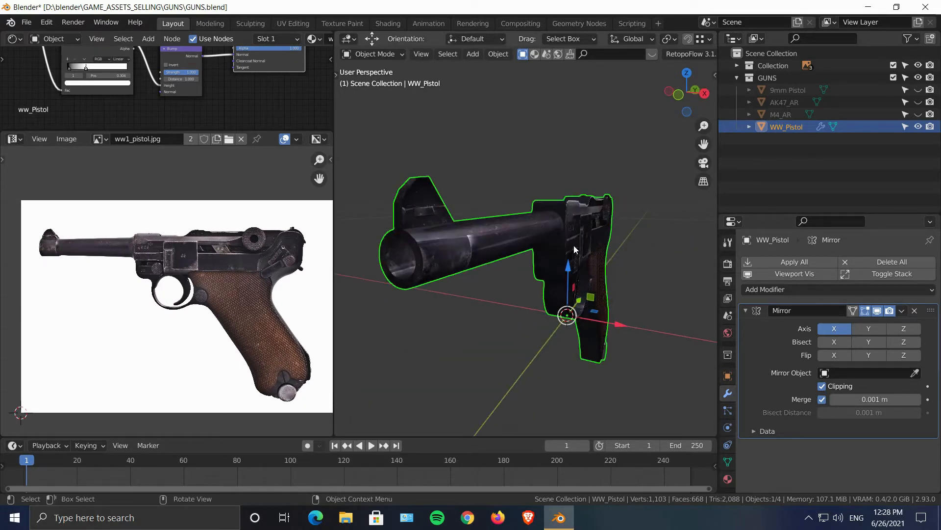
Step: Compare the pistol's barrel and frame geometry with the overlapping UVs on the reference image
middle_drag(574, 245, 544, 247)
key(Tab)
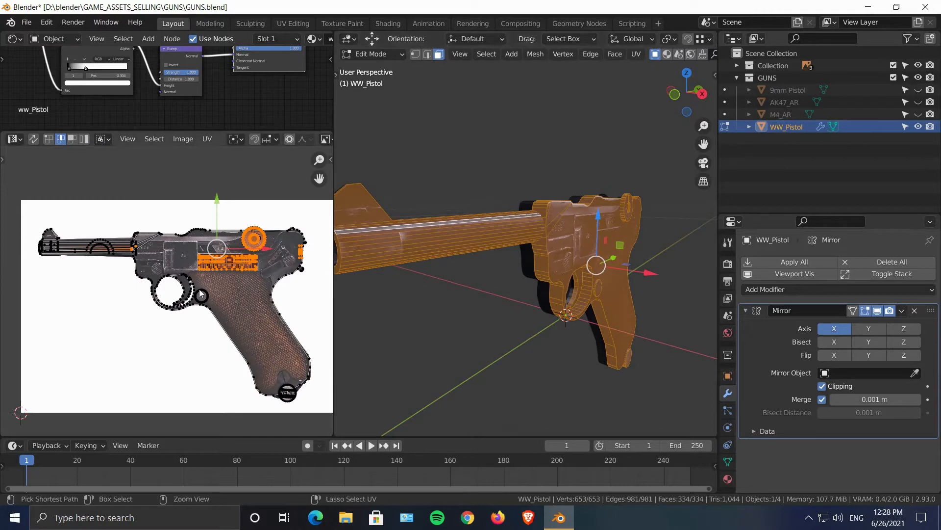
scroll(200, 293, up, 2)
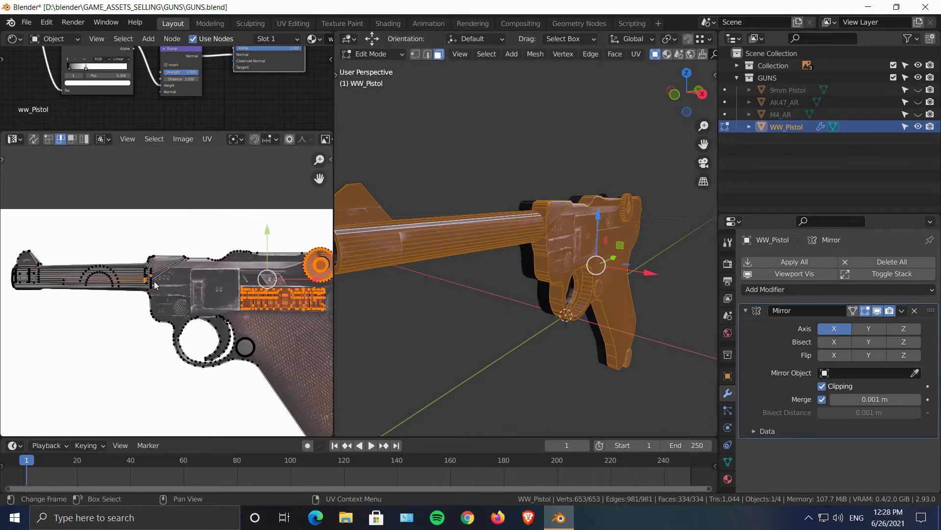
key(Tab)
middle_drag(583, 261, 561, 281)
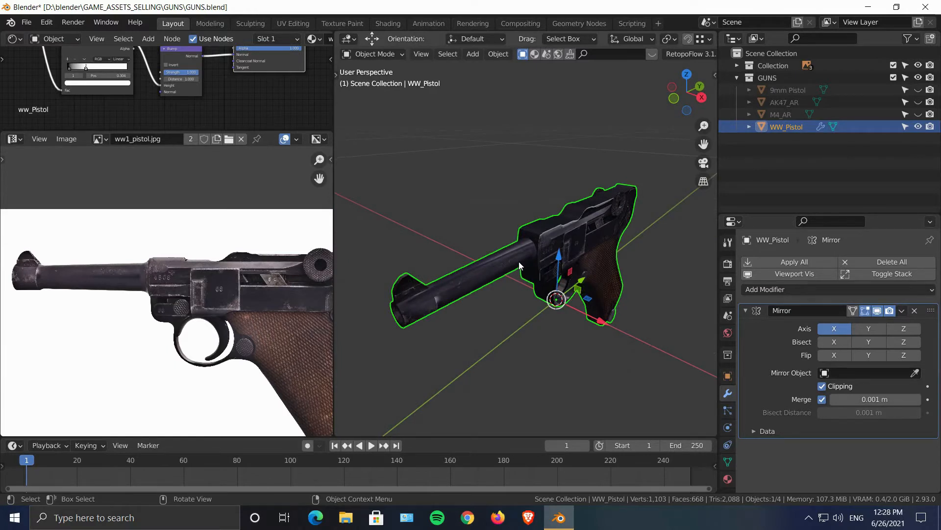
scroll(196, 245, down, 2)
scroll(220, 288, up, 1)
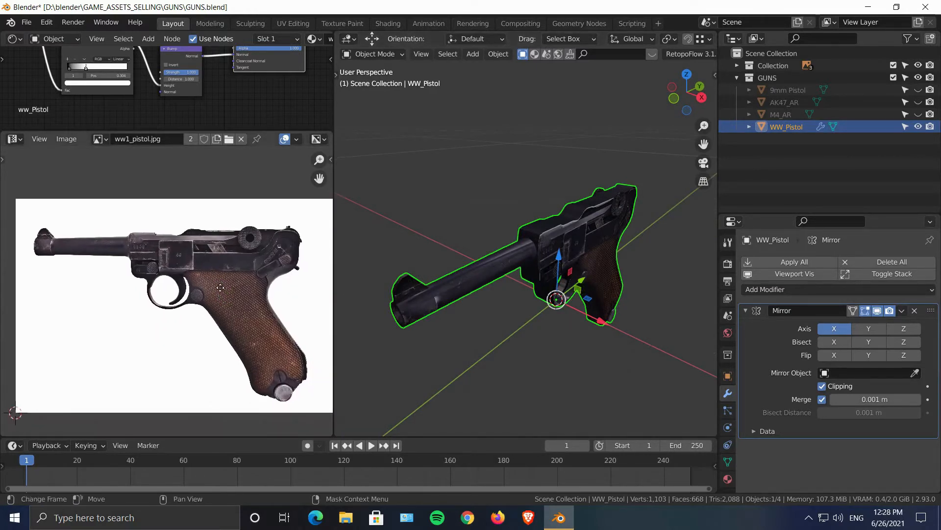
middle_drag(559, 294, 563, 311)
key(Tab)
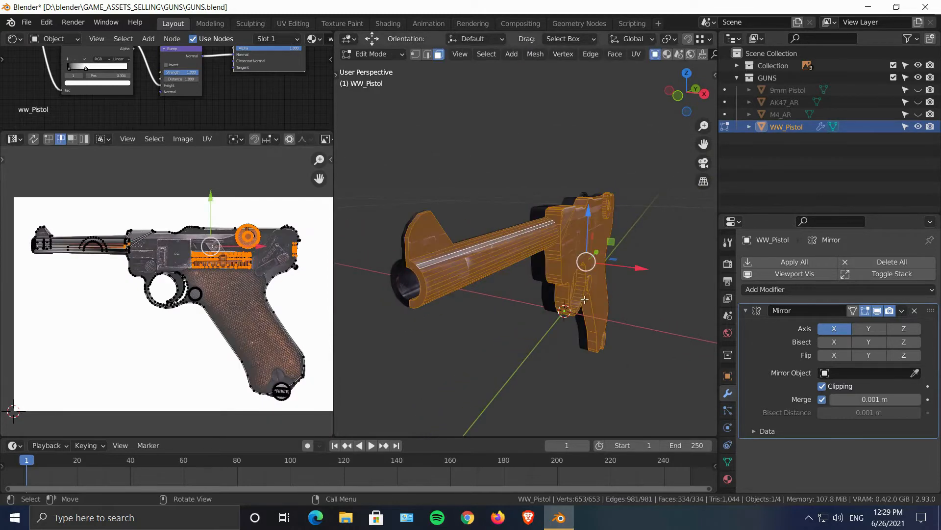
scroll(220, 314, up, 5)
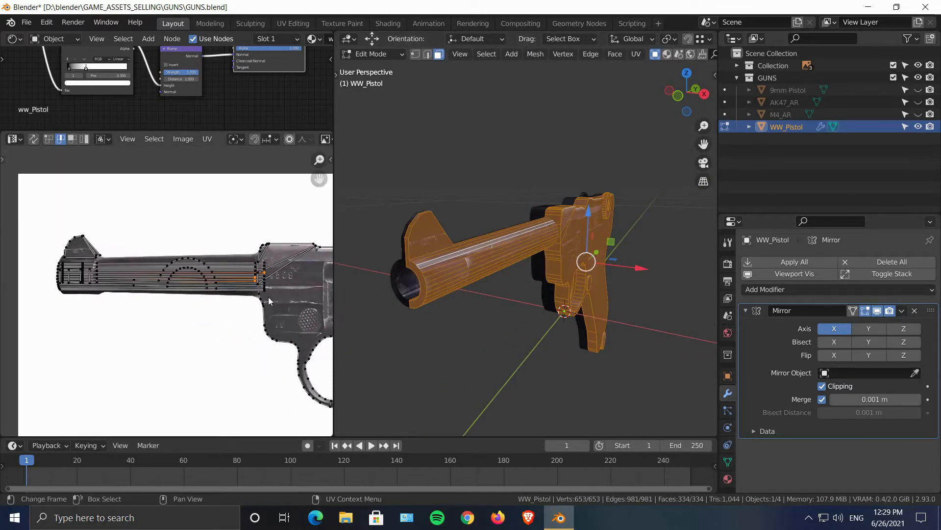
middle_drag(288, 278, 113, 248)
scroll(113, 248, down, 3)
middle_drag(260, 324, 257, 321)
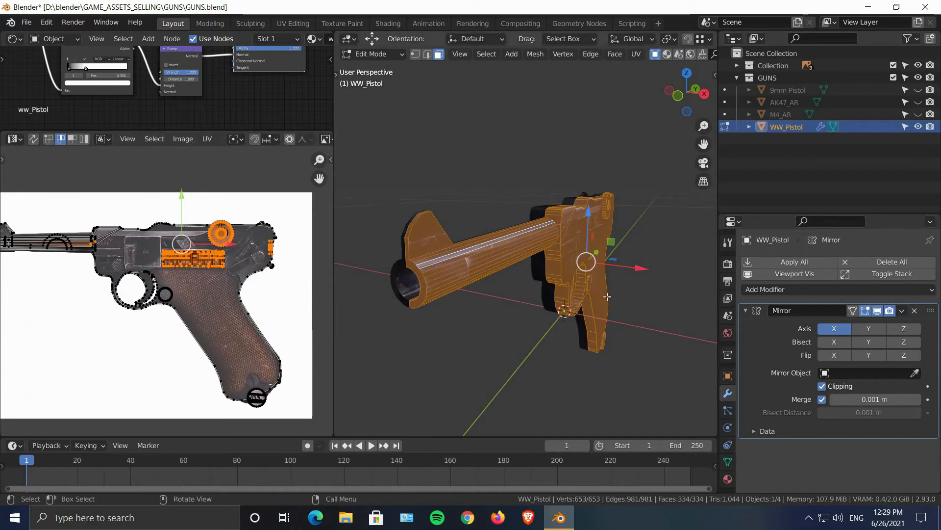
key(Tab)
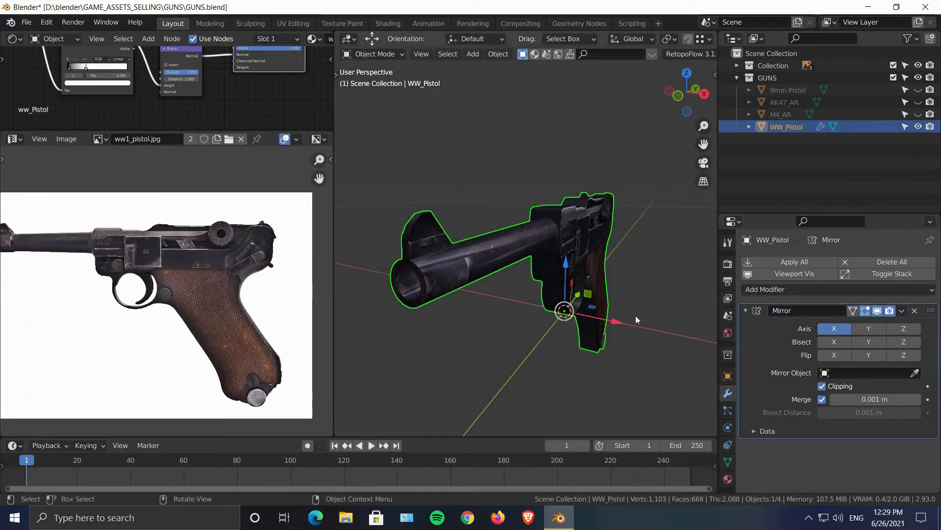
Step: Apply the Mirror modifier on the WW_Pistol object
middle_drag(636, 316, 610, 308)
click(657, 252)
scroll(657, 252, down, 2)
middle_drag(657, 252, 621, 259)
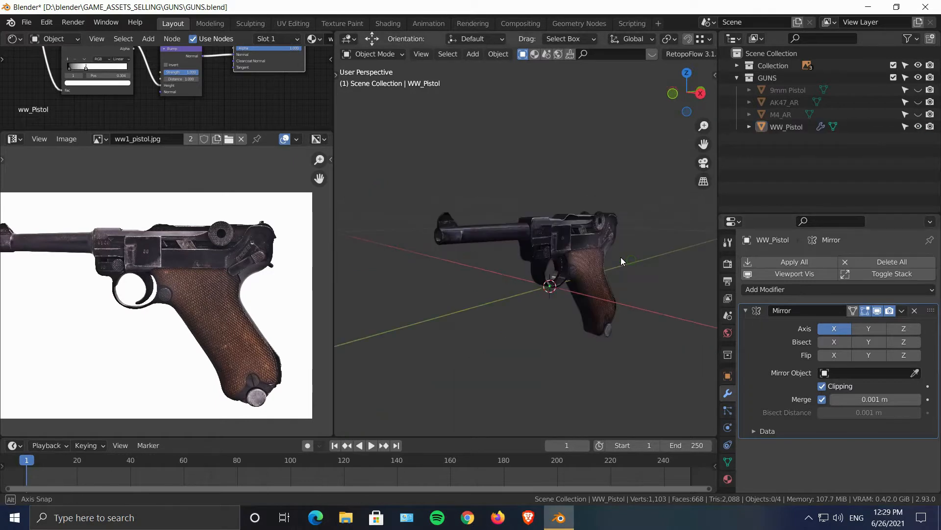
middle_drag(571, 275, 588, 307)
click(562, 304)
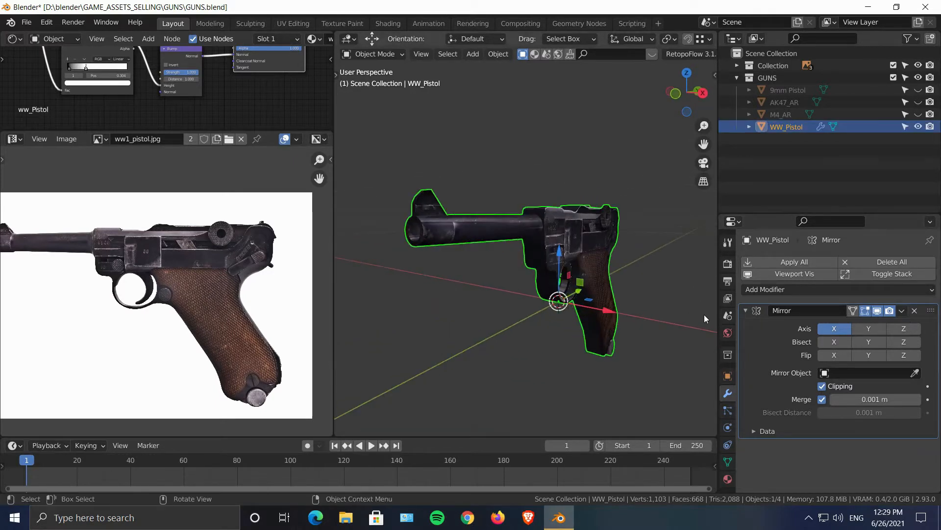
click(902, 312)
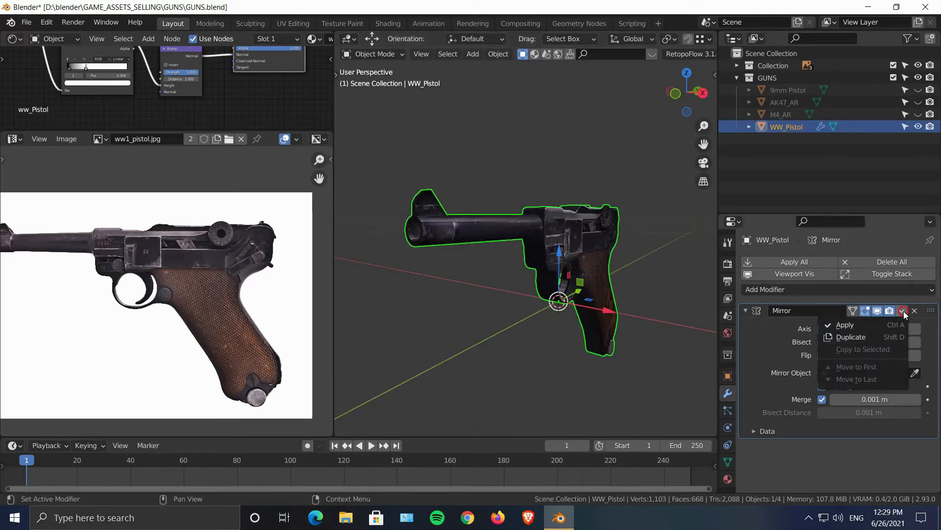
click(872, 322)
scroll(590, 265, down, 1)
middle_drag(590, 267, 522, 269)
click(522, 268)
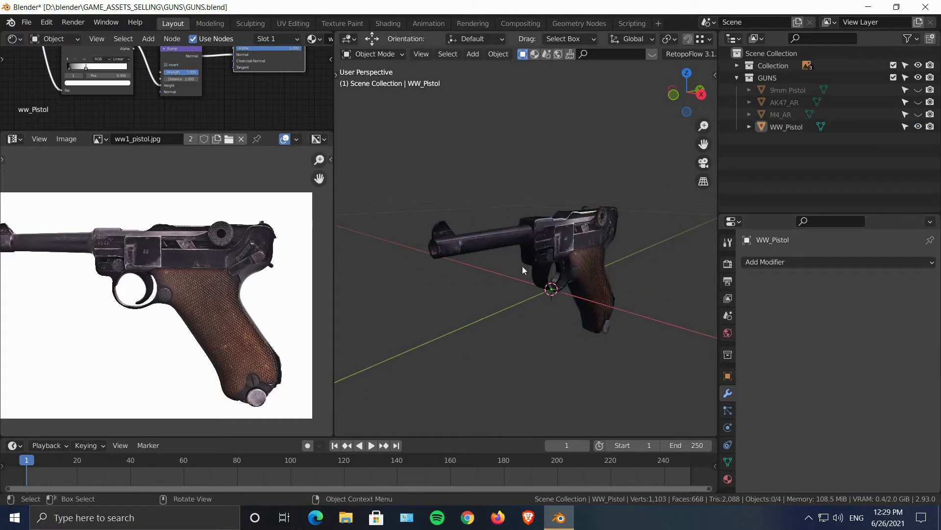
Step: Add a second UV map to the WW_Pistol mesh and name it Baked
click(578, 244)
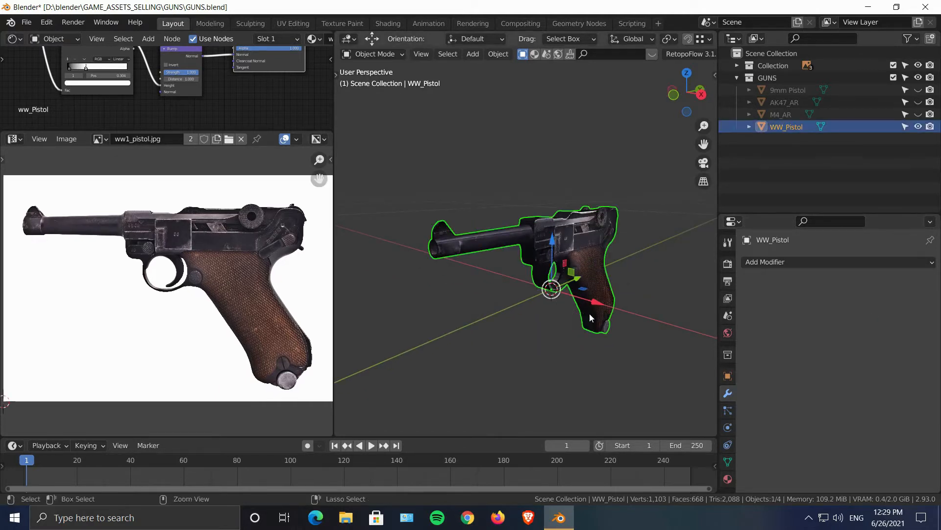
scroll(590, 314, up, 1)
click(728, 462)
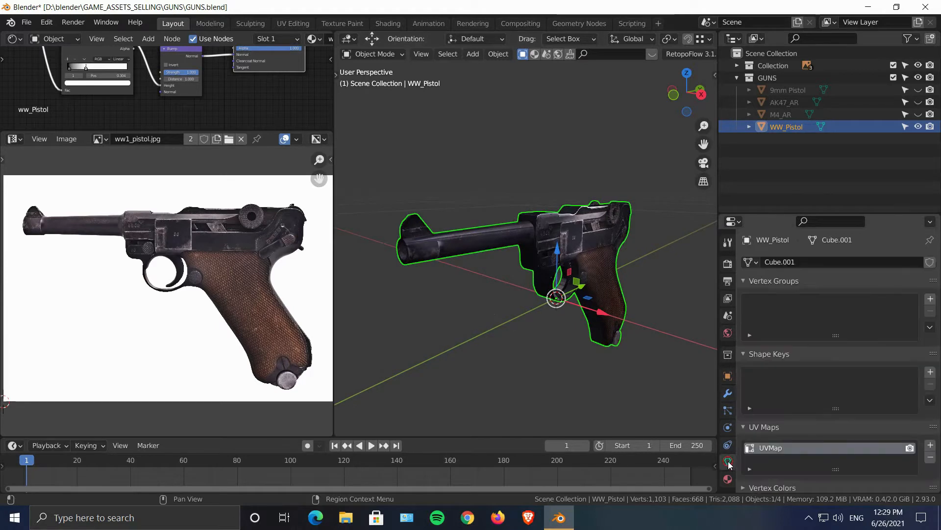
scroll(855, 392, down, 5)
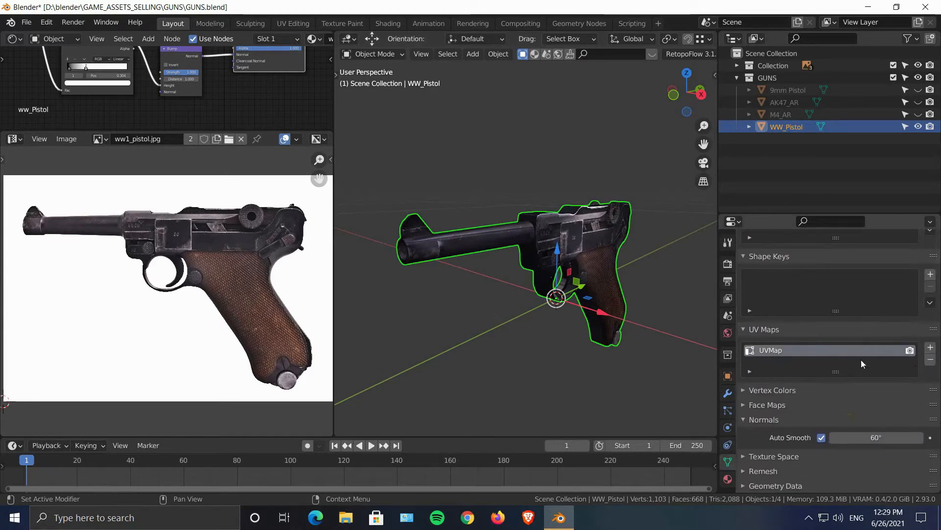
click(767, 330)
click(780, 363)
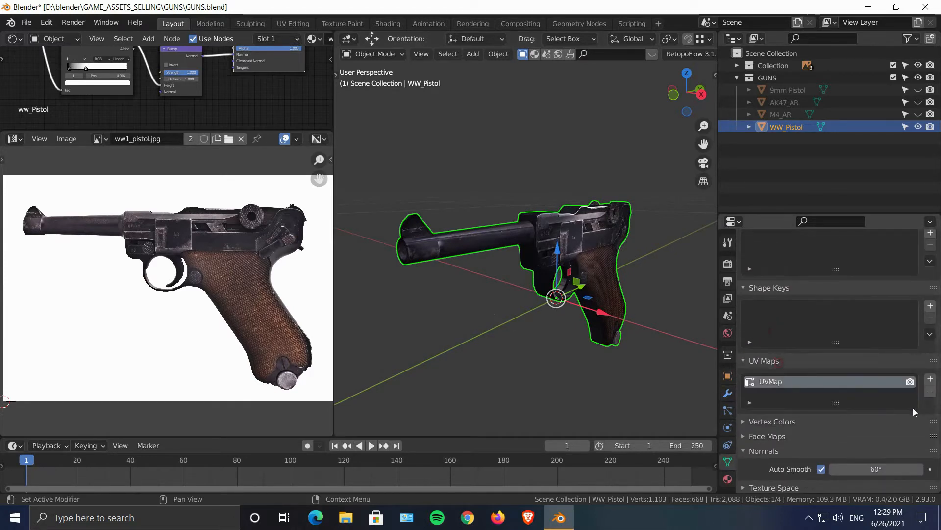
click(930, 379)
double_click(785, 393)
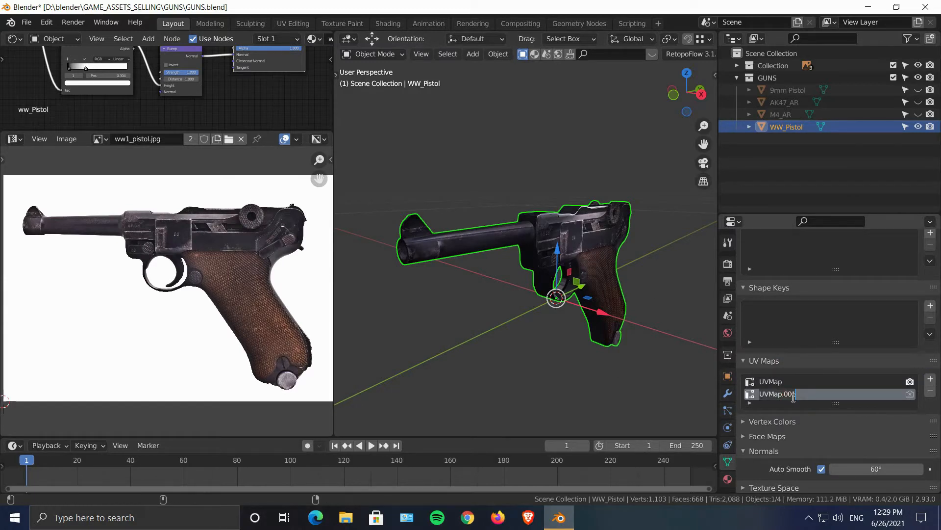
text(Baked)
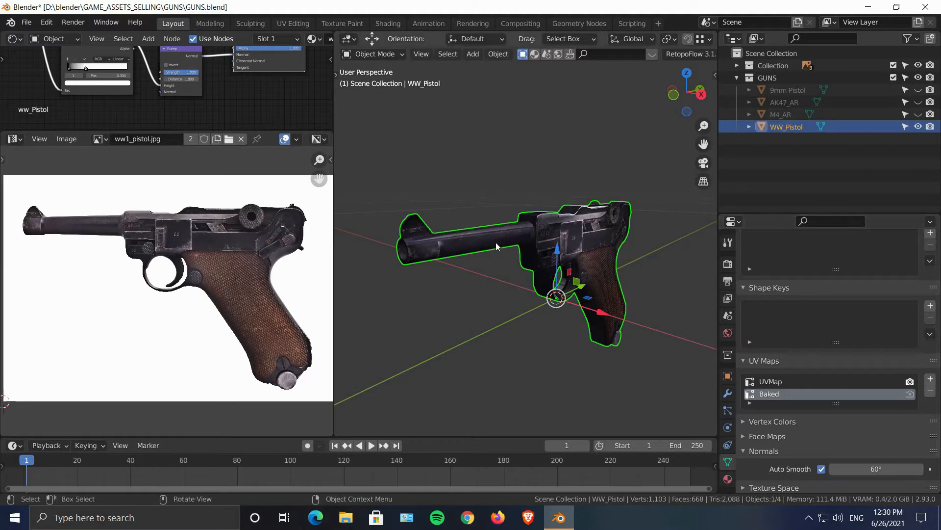
Step: Enlarge the shader node editor and add an Image Texture node in the empty space below the existing nodes
drag(224, 130, 226, 336)
right_click(164, 208)
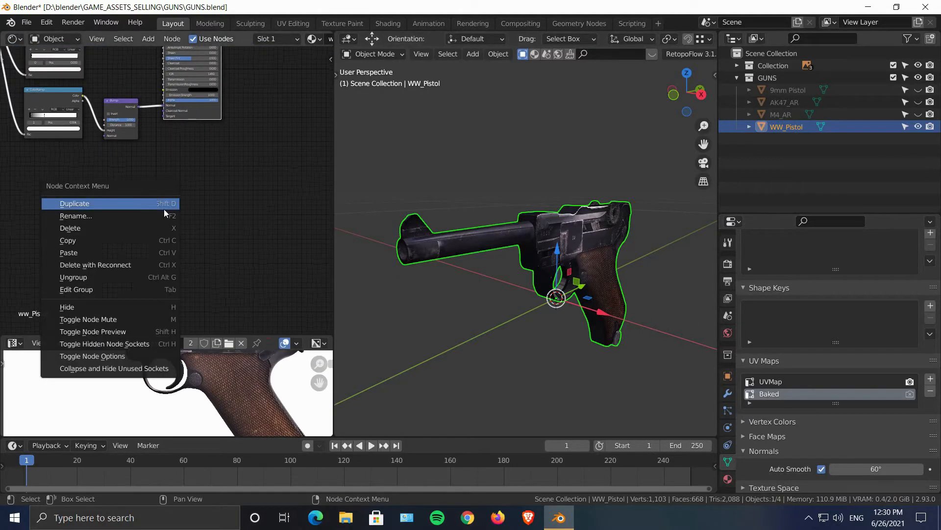
key(Escape)
key(shift+a)
click(148, 170)
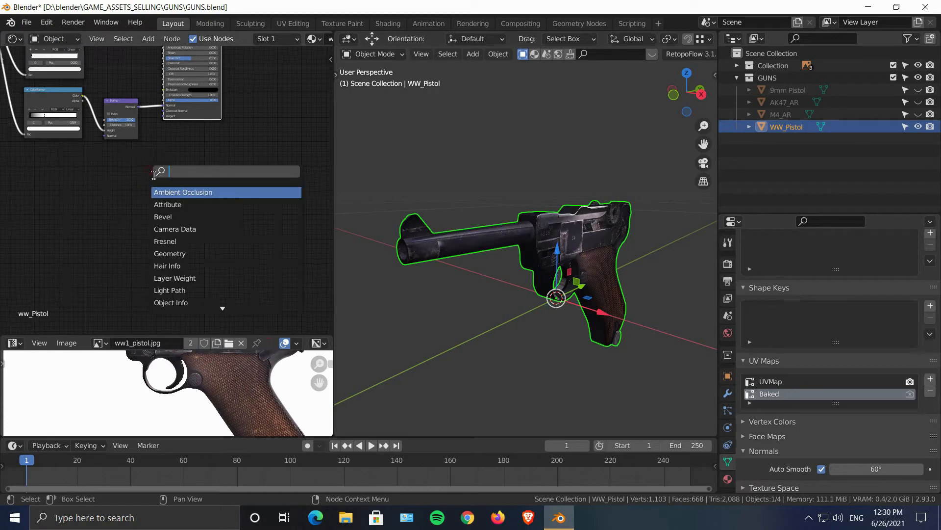
text(image)
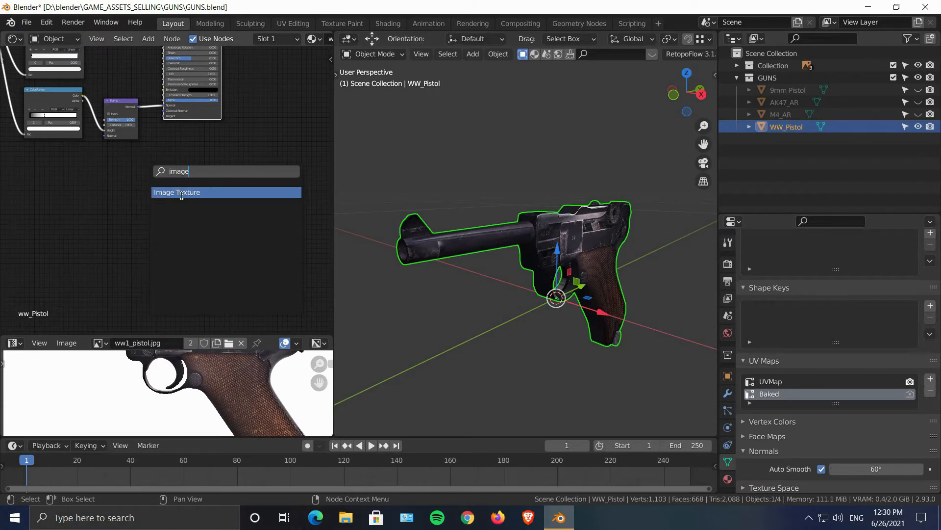
click(181, 195)
scroll(147, 196, up, 2)
click(143, 195)
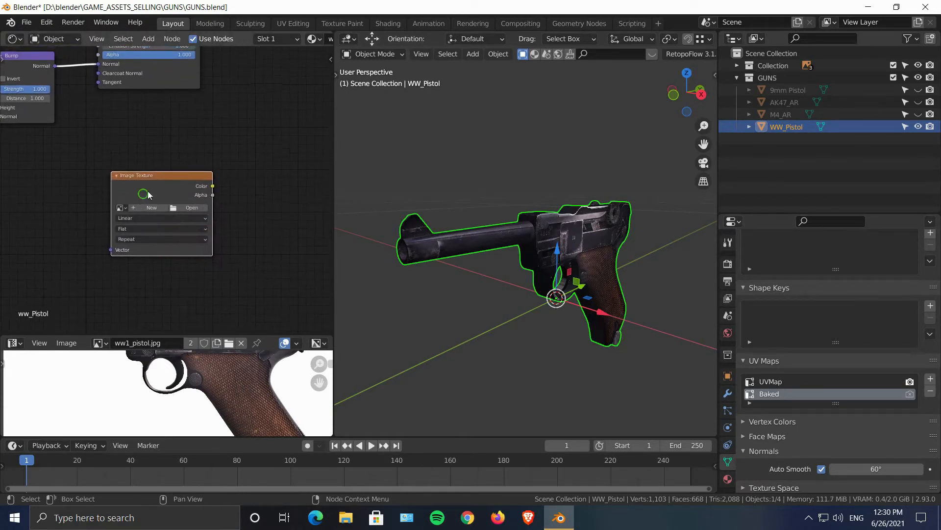
Step: Add a UV Map node beside the blank Image Texture node
key(shift+a)
click(60, 198)
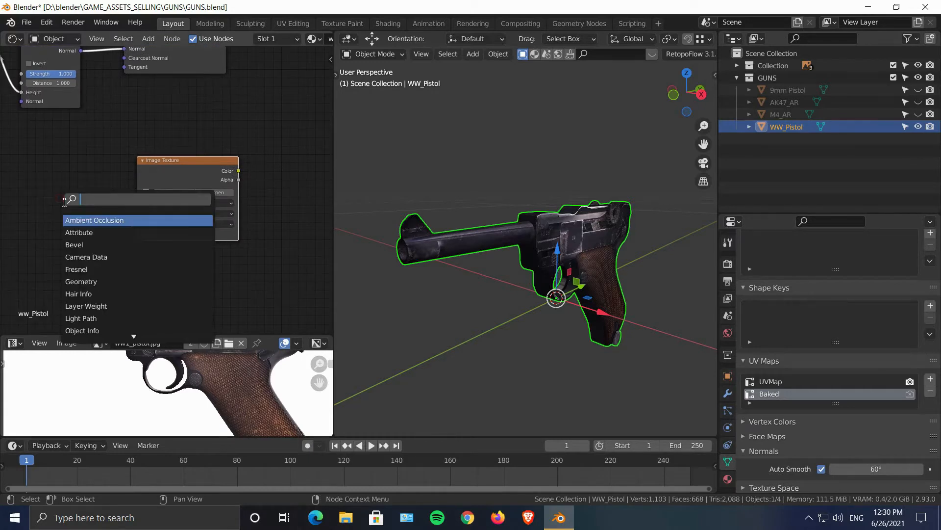
text(uv)
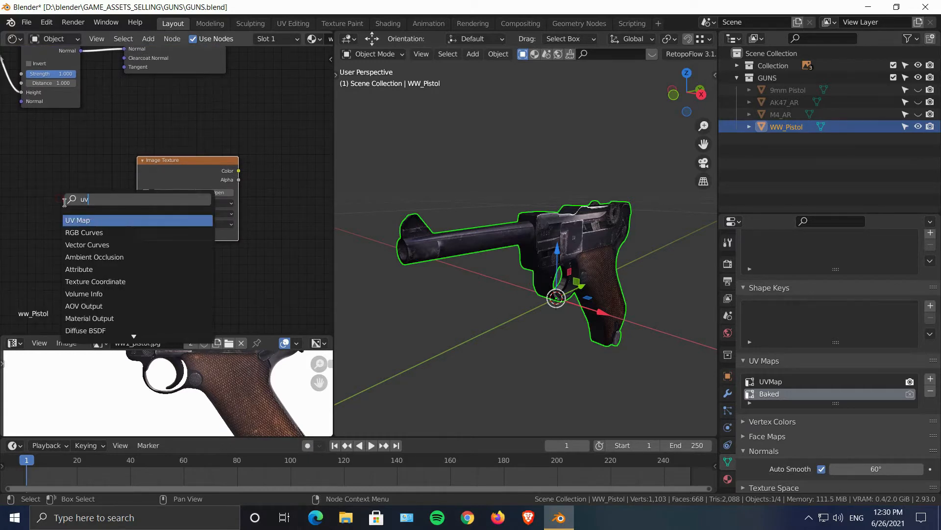
click(82, 222)
click(59, 221)
scroll(59, 220, up, 3)
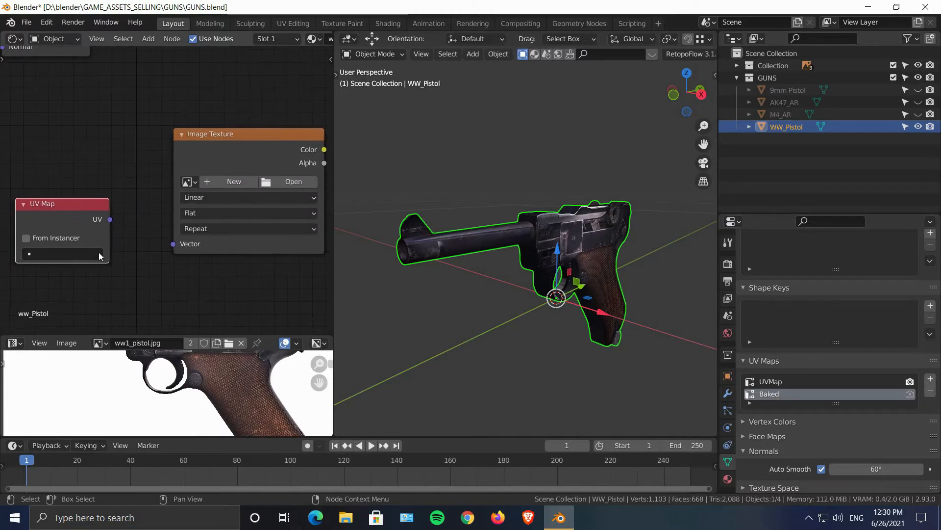
Step: Set the UV Map node to Baked and connect its UV output to the blank Image Texture node's Vector input
click(98, 252)
click(47, 284)
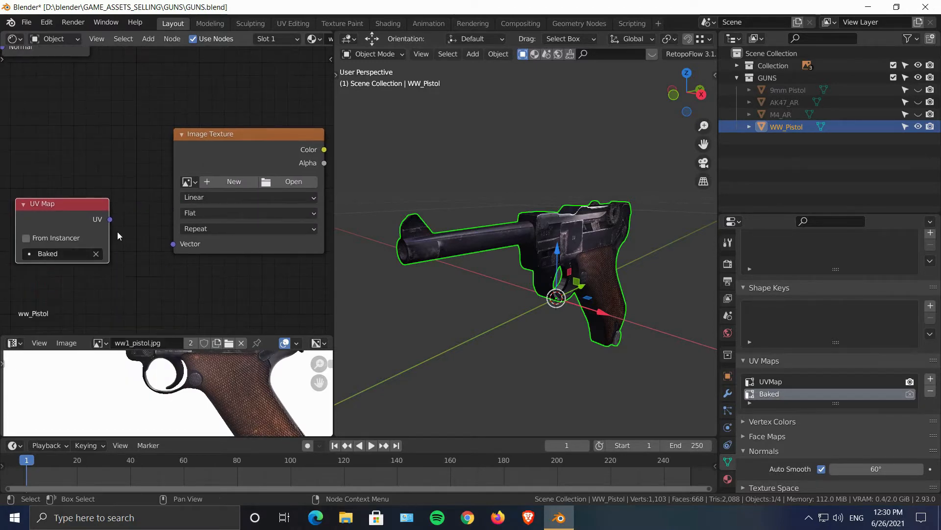
drag(109, 217, 178, 245)
Step: Add a UV Map node in the empty space beside the ww1_pistol.jpg texture node
ctrl+middle_drag(138, 154, 160, 314)
middle_drag(6, 101, 197, 243)
middle_drag(51, 142, 115, 174)
key(shift+a)
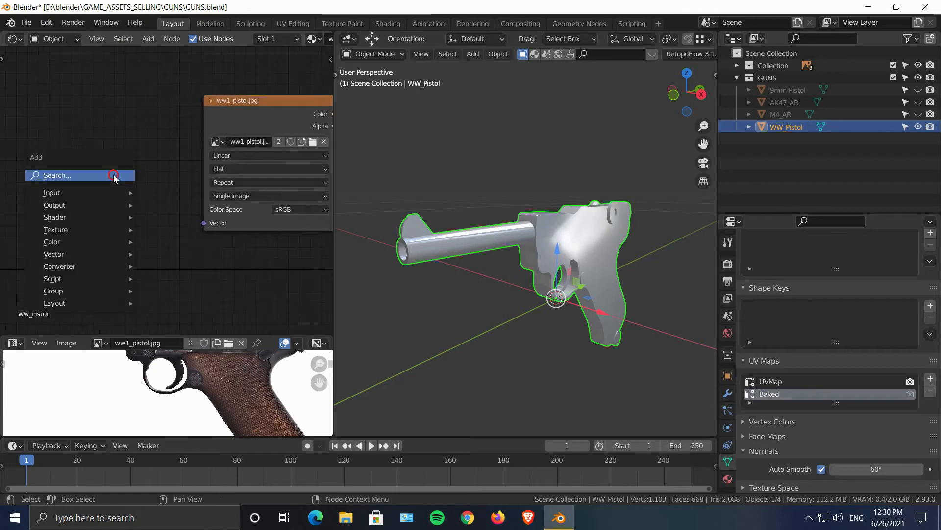
click(113, 175)
text(uv)
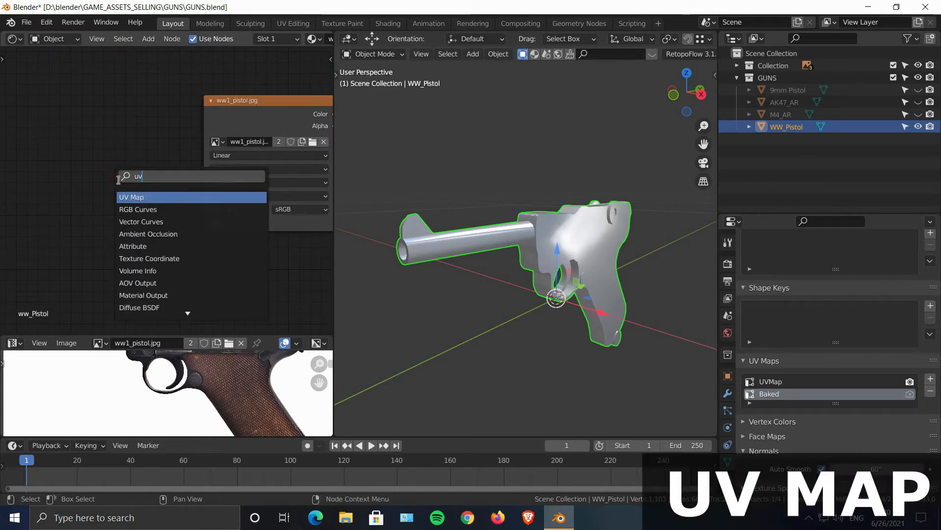
click(169, 196)
click(158, 199)
Step: Connect the new UV Map node to the ww1_pistol.jpg node's Vector input and set it to UVMap
drag(165, 193, 203, 224)
drag(125, 185, 117, 177)
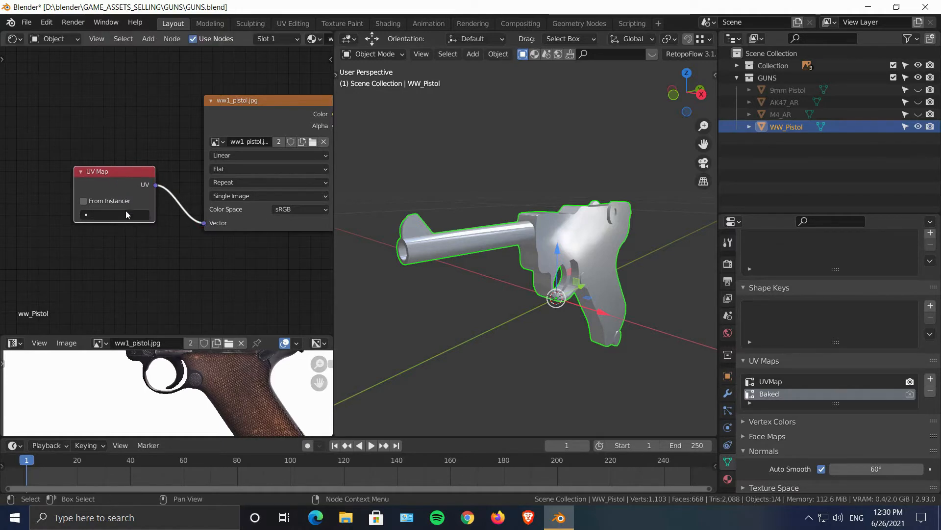
click(125, 215)
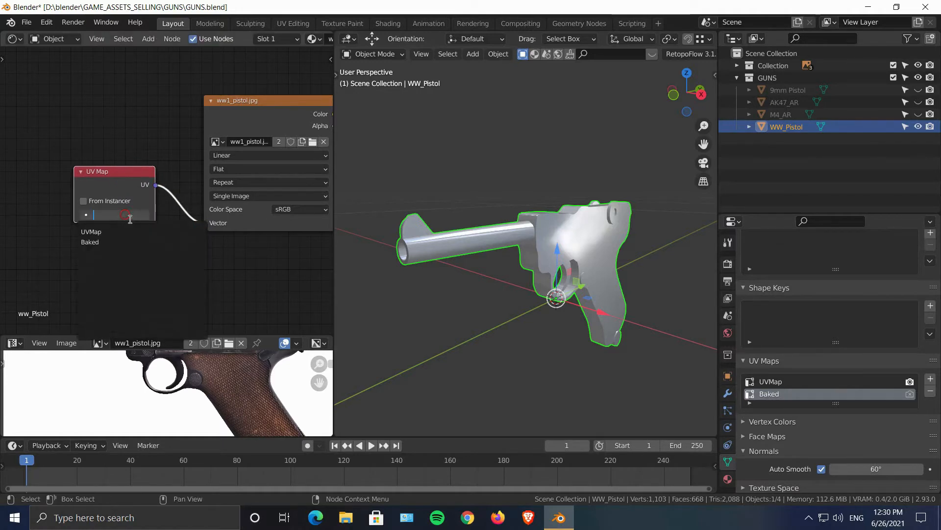
click(98, 234)
Step: Enlarge the image editor below the shader nodes and unlink ww1_pistol.jpg from it
ctrl+middle_drag(160, 176, 241, 282)
middle_drag(241, 282, 86, 231)
ctrl+middle_drag(103, 186, 179, 222)
middle_drag(193, 272, 232, 174)
middle_drag(326, 229, 260, 202)
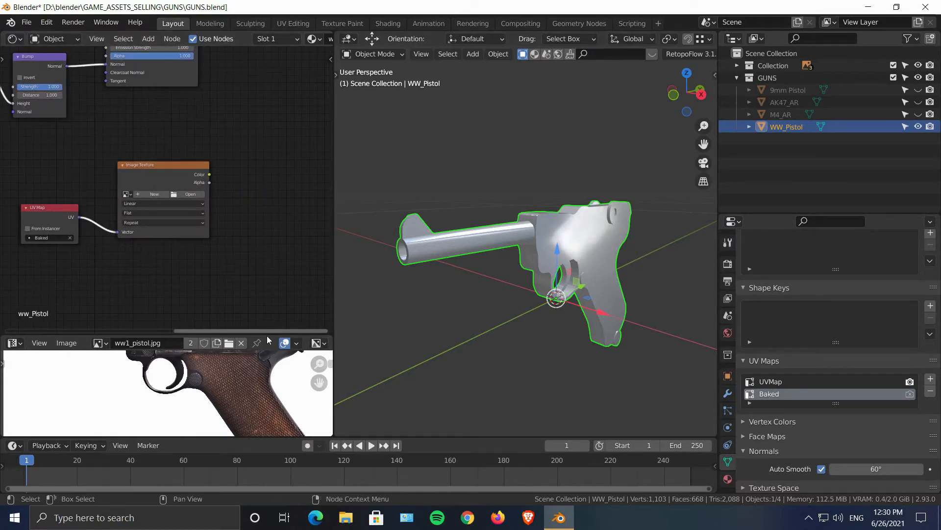
drag(270, 335, 270, 133)
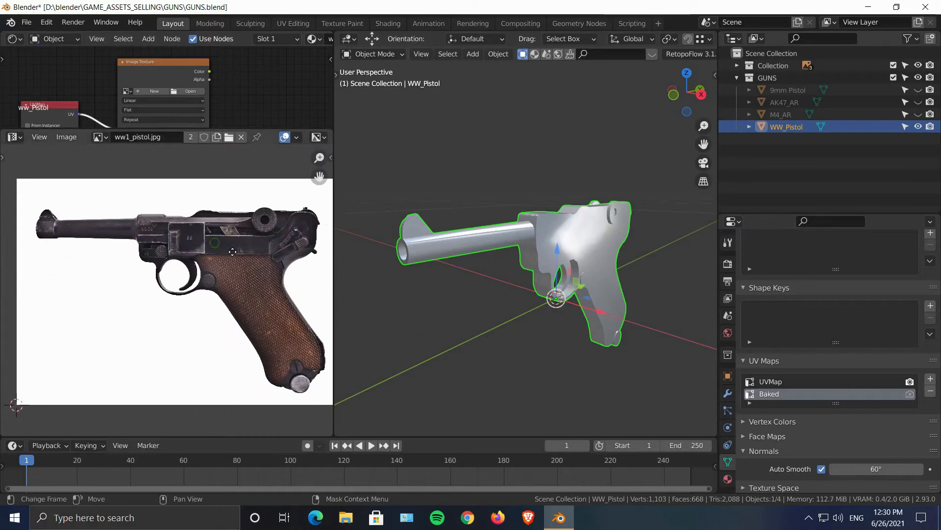
click(13, 137)
click(36, 200)
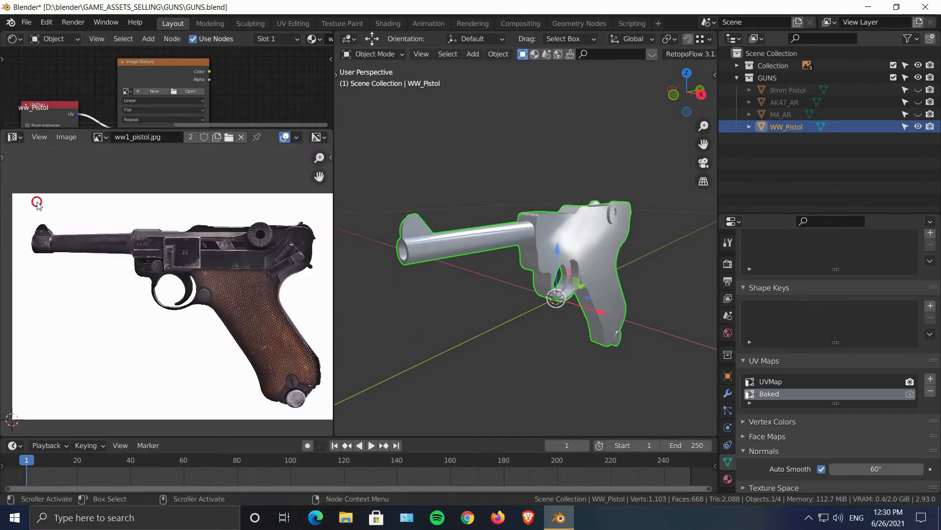
ctrl+middle_drag(169, 187, 176, 243)
click(241, 137)
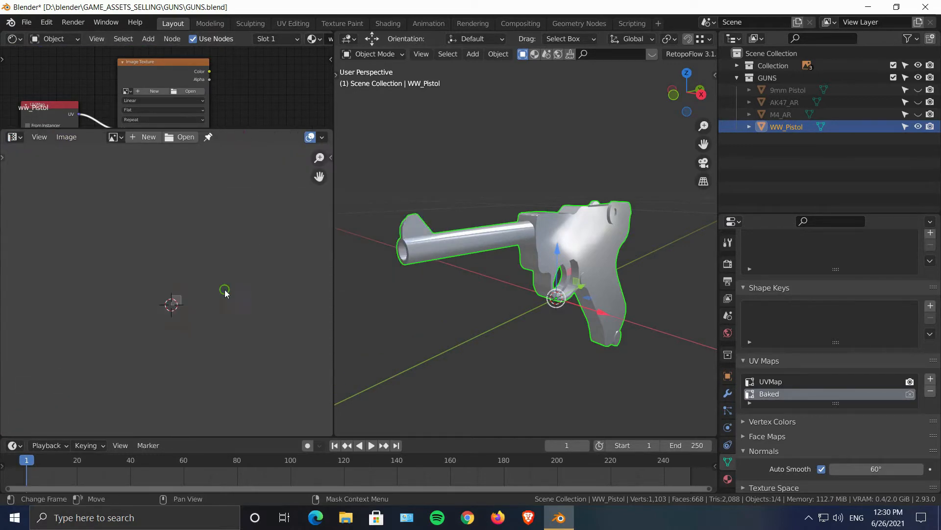
Step: Unwrap the whole WW_Pistol mesh in Edit Mode with Smart UV Project, using a 66° angle limit and zero island margin
ctrl+middle_drag(178, 324, 199, 233)
middle_drag(198, 430, 218, 207)
middle_drag(175, 318, 227, 301)
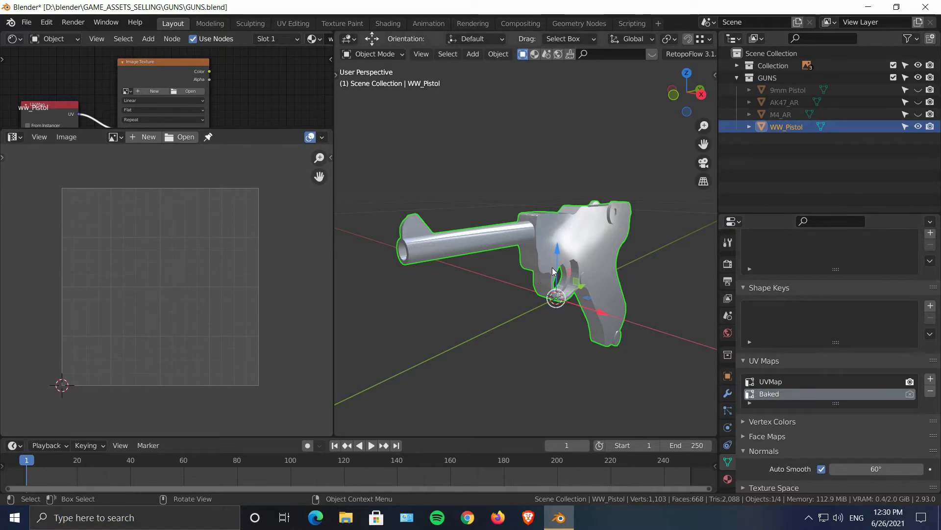
key(Tab)
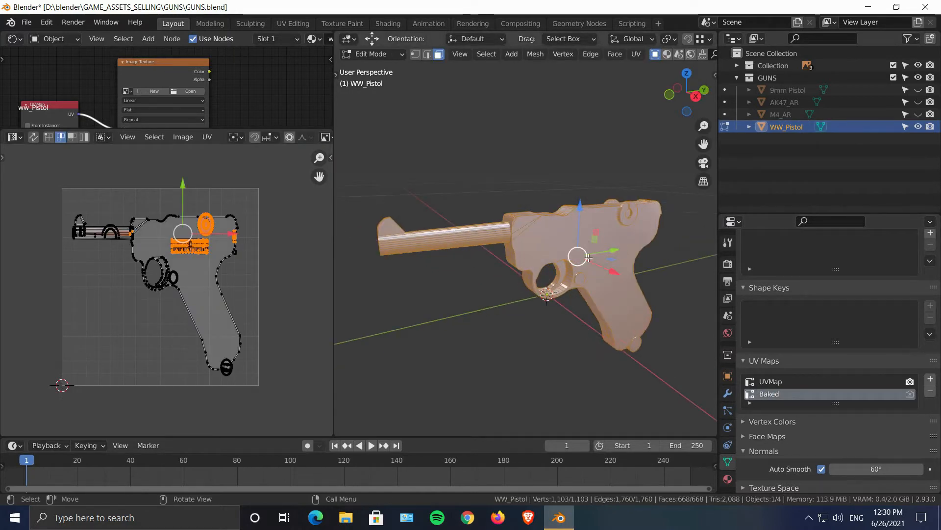
key(u)
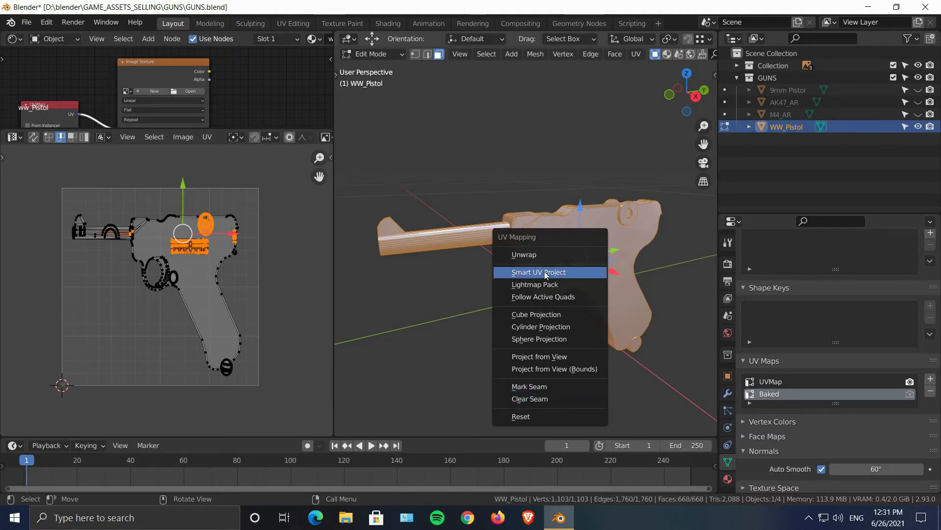
click(576, 272)
click(638, 293)
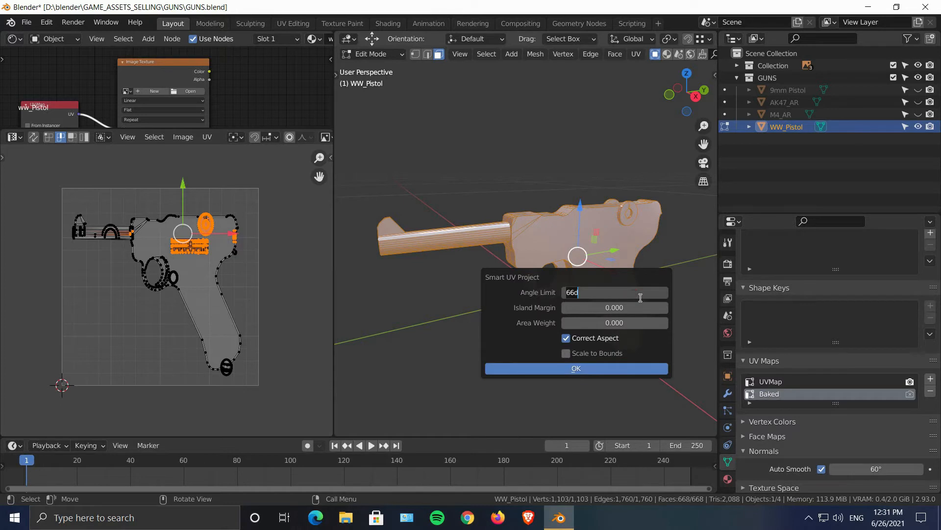
click(529, 326)
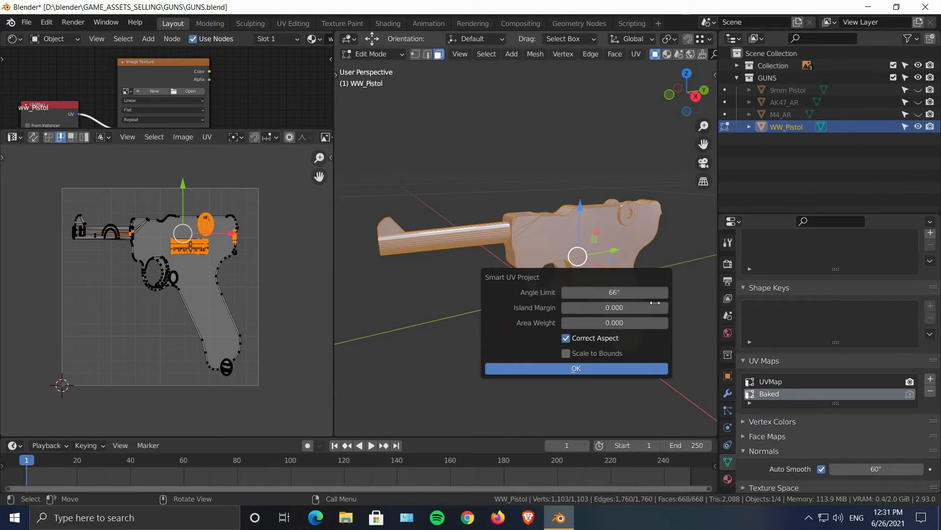
click(606, 369)
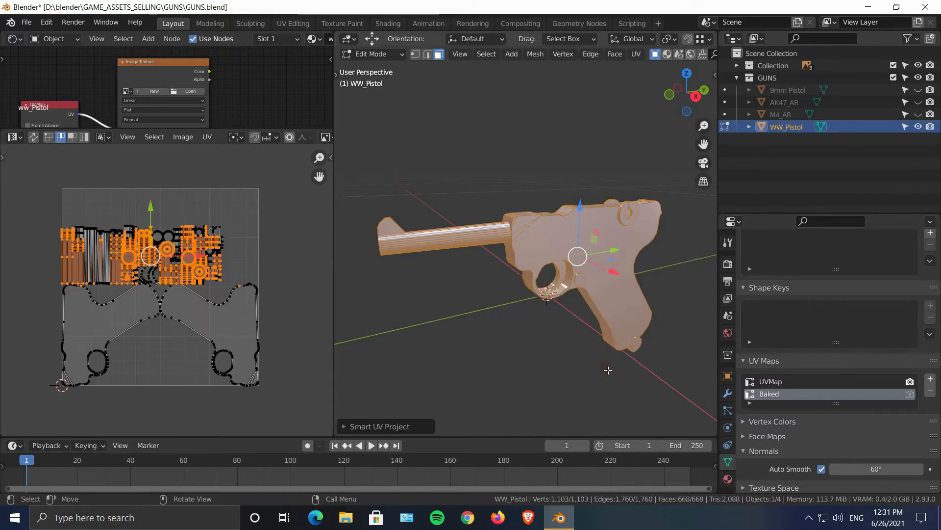
Step: Set the Smart UV Project island margin to 0.030 and collapse the operation's settings
click(401, 427)
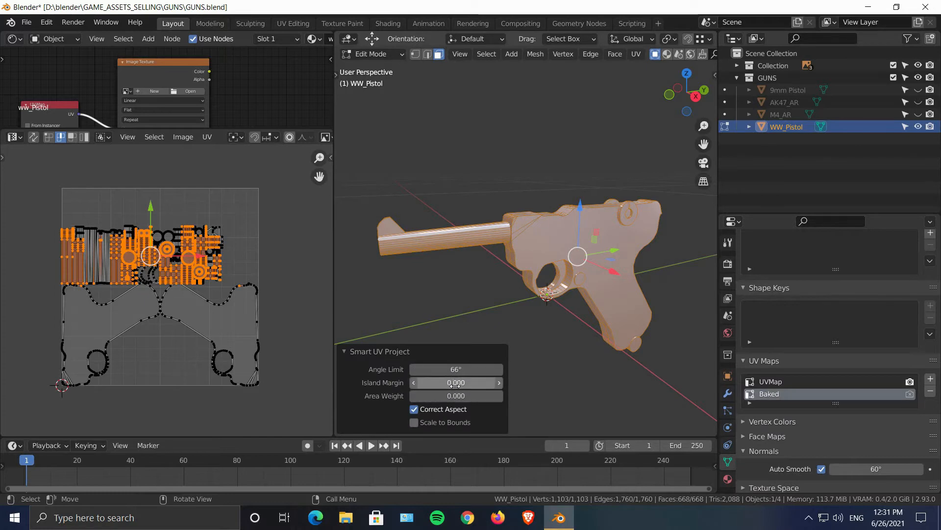
scroll(229, 290, up, 2)
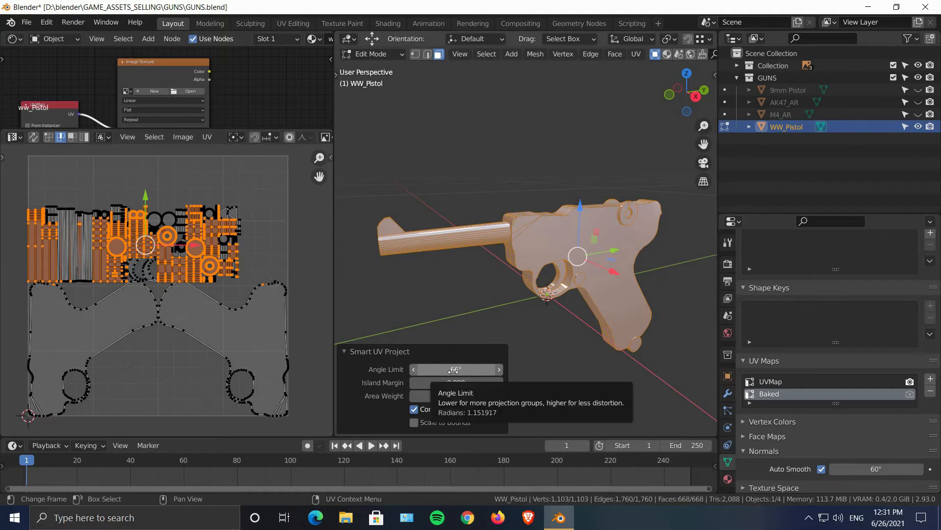
drag(454, 370, 406, 370)
right_click(454, 370)
drag(477, 382, 485, 382)
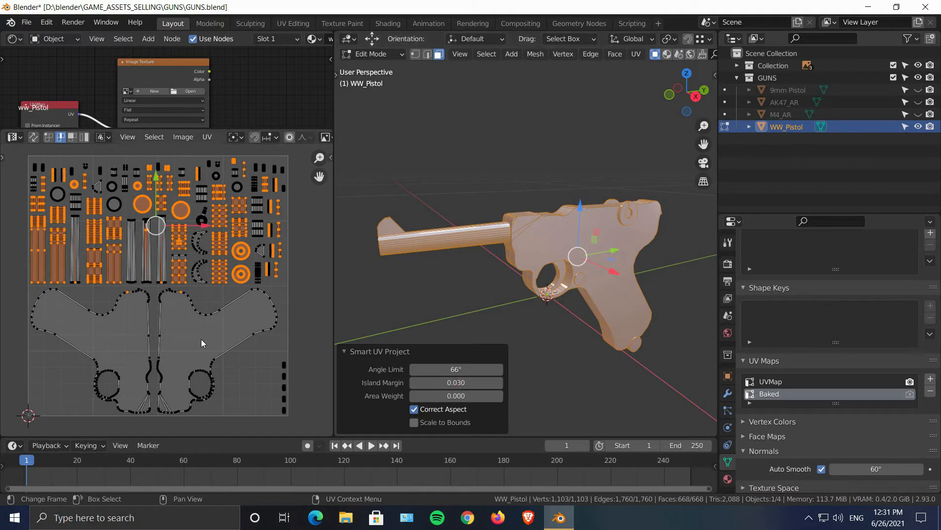
ctrl+middle_drag(171, 319, 225, 376)
mouse_move(226, 377)
ctrl+middle_down()
mouse_move(225, 313)
mouse_move(224, 375)
ctrl+middle_up()
middle_drag(225, 375, 168, 340)
middle_drag(169, 340, 200, 323)
middle_drag(162, 287, 226, 305)
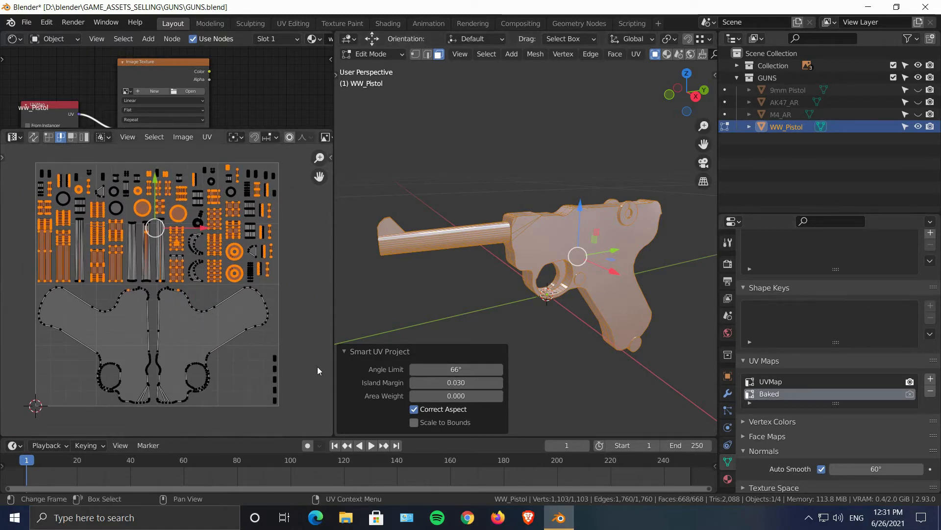
click(356, 349)
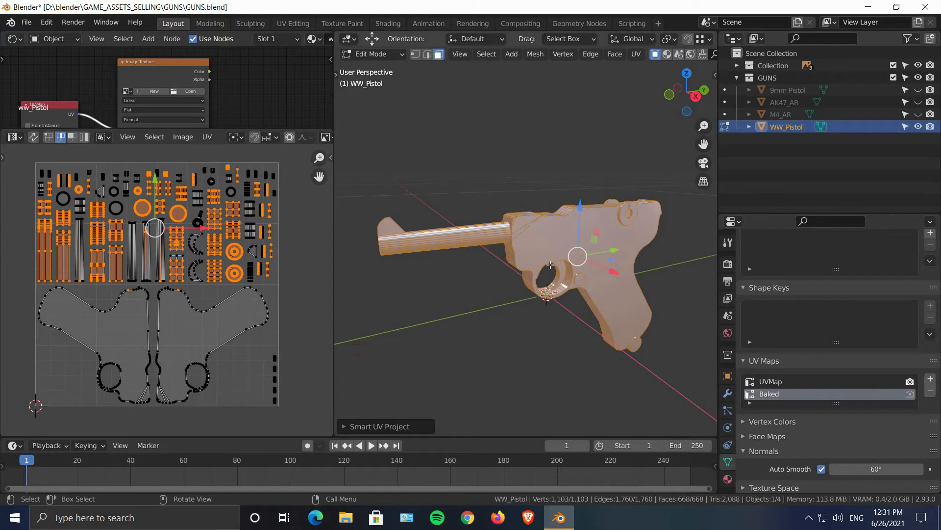
Step: Return the pistol to Object Mode and enlarge the shader node editor around the blank Image Texture node
key(Tab)
middle_drag(524, 243, 590, 289)
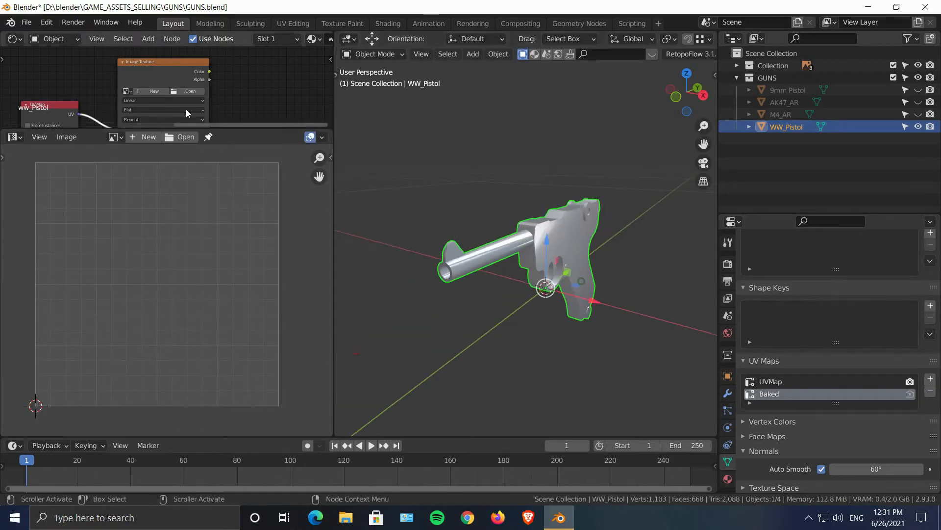
drag(260, 129, 260, 268)
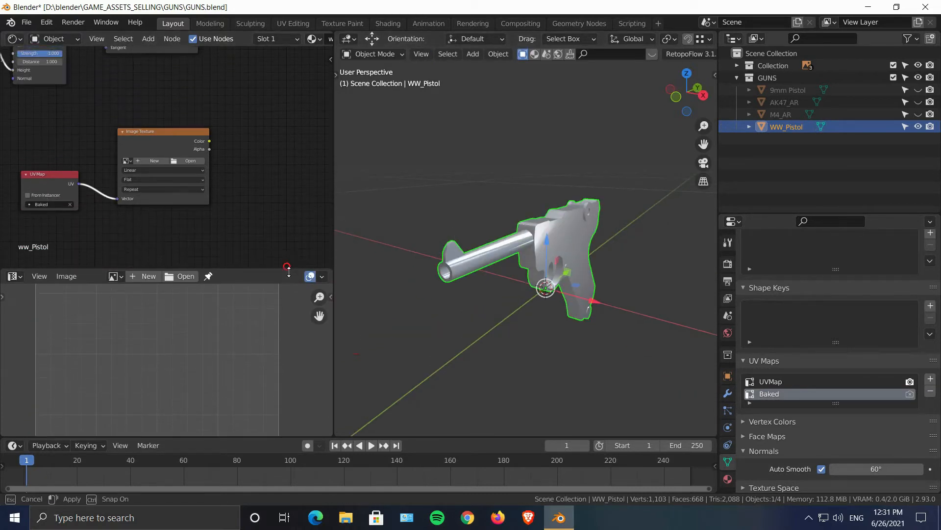
scroll(209, 147, up, 3)
ctrl+middle_drag(209, 147, 207, 133)
middle_drag(160, 141, 240, 117)
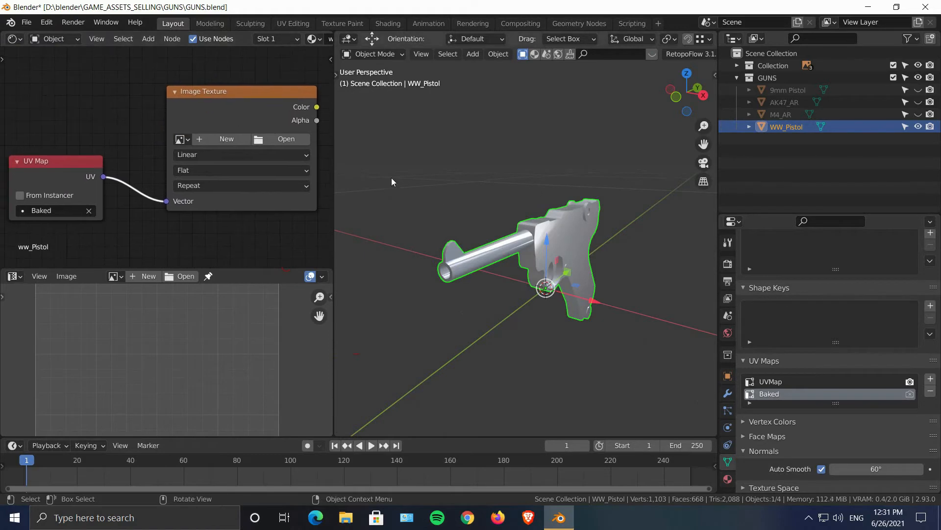
Step: Start a new image in the blank Image Texture node, sized 4096 × 4096 px and named ww_Pistol
click(224, 139)
click(258, 178)
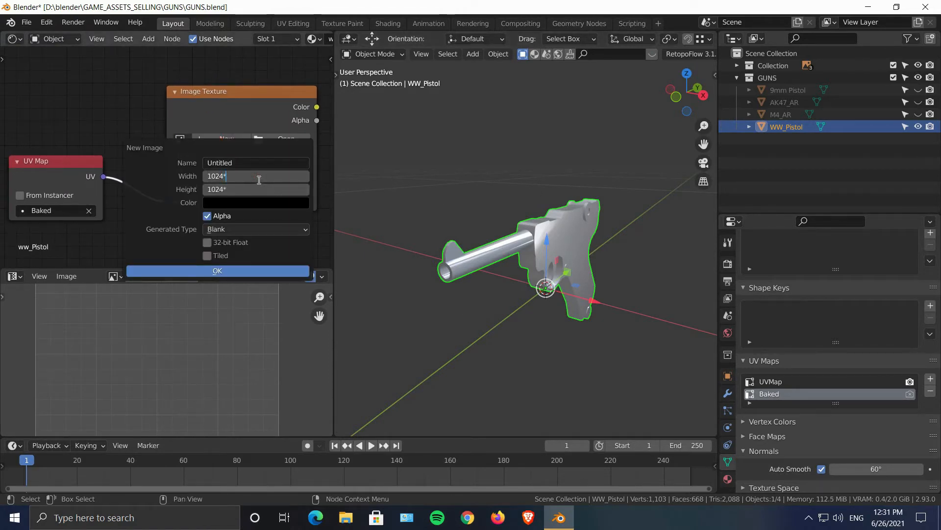
text(*4)
key(Return)
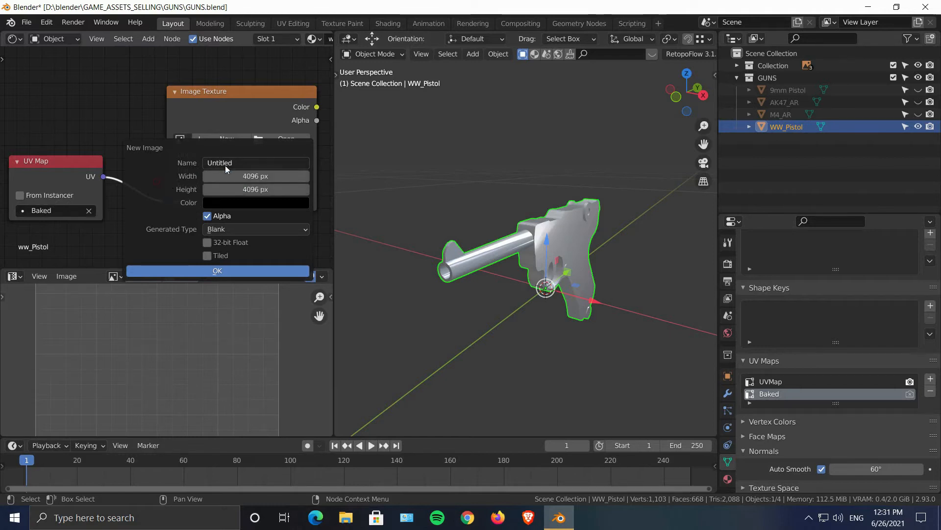
click(238, 162)
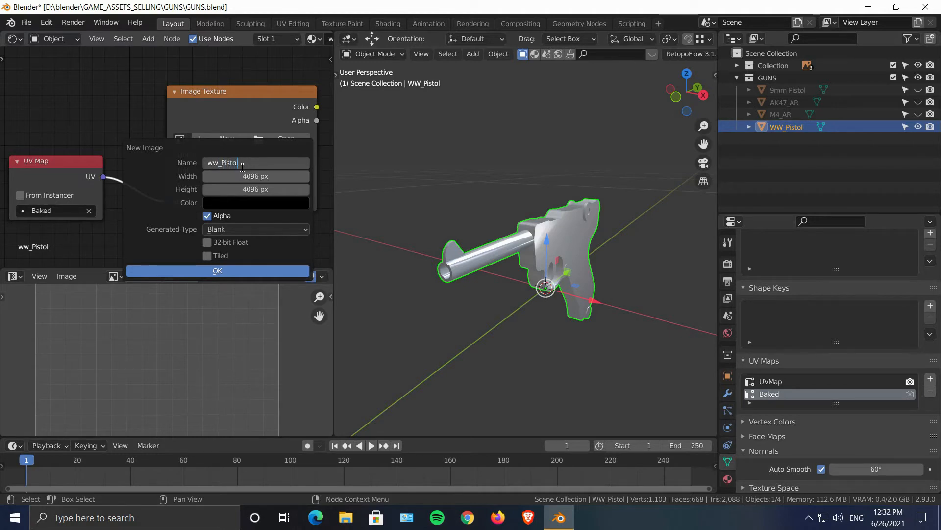
text(ww_Pistol)
click(180, 203)
Step: Make the new image's fill colour light grey, rename it ww_Pistol_Color and create it
click(222, 205)
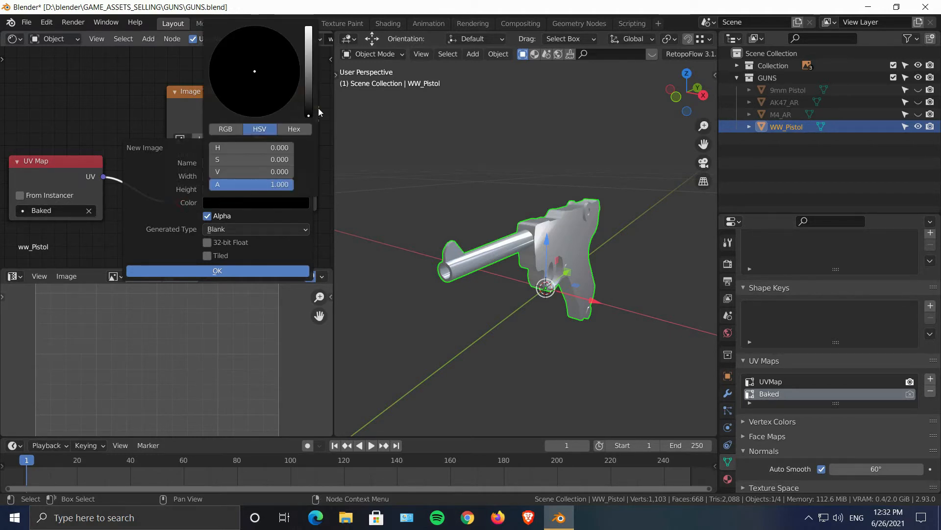
drag(308, 93, 309, 56)
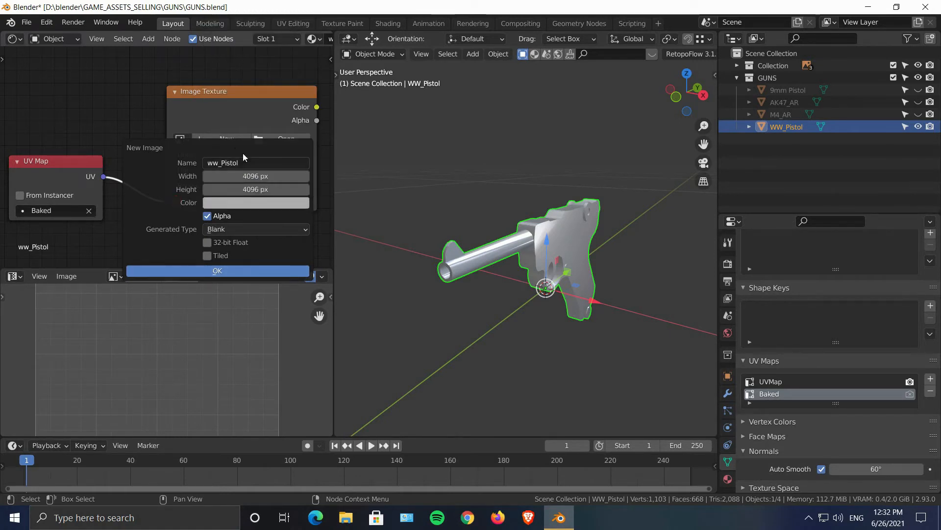
click(254, 164)
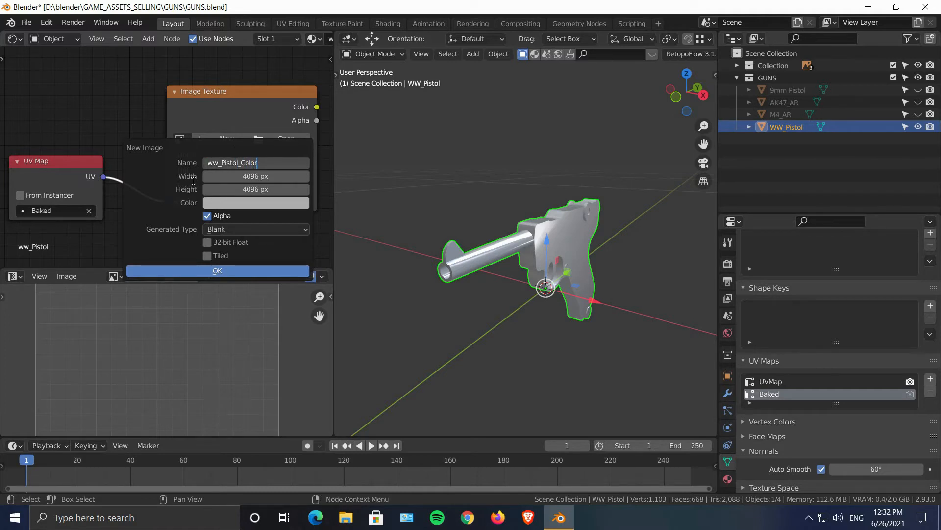
click(159, 210)
click(192, 270)
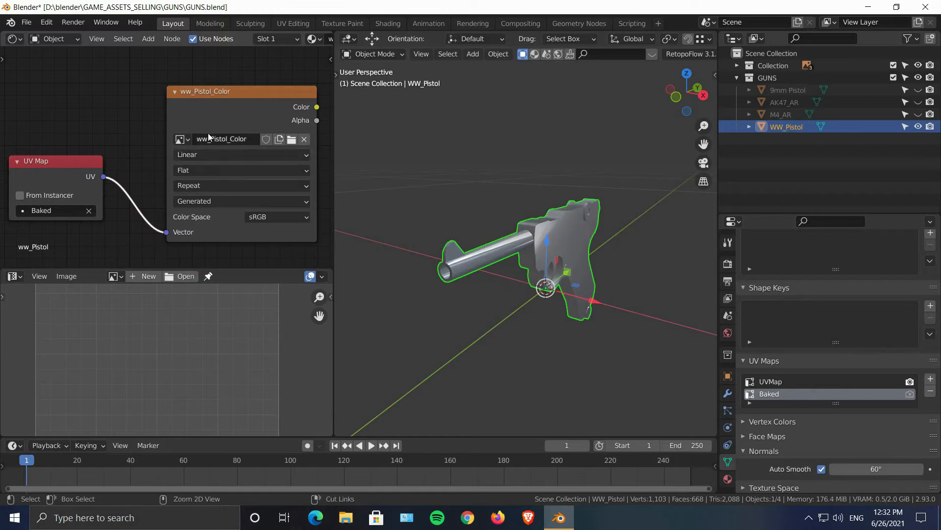
Step: Switch the render engine to Cycles, keeping CPU as its device
scroll(238, 184, down, 2)
scroll(295, 160, down, 4)
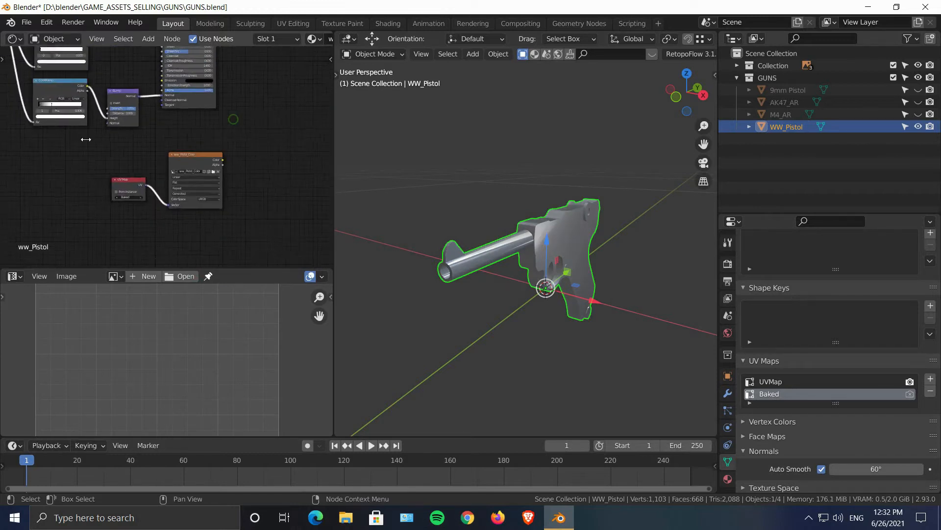
middle_drag(122, 211, 97, 203)
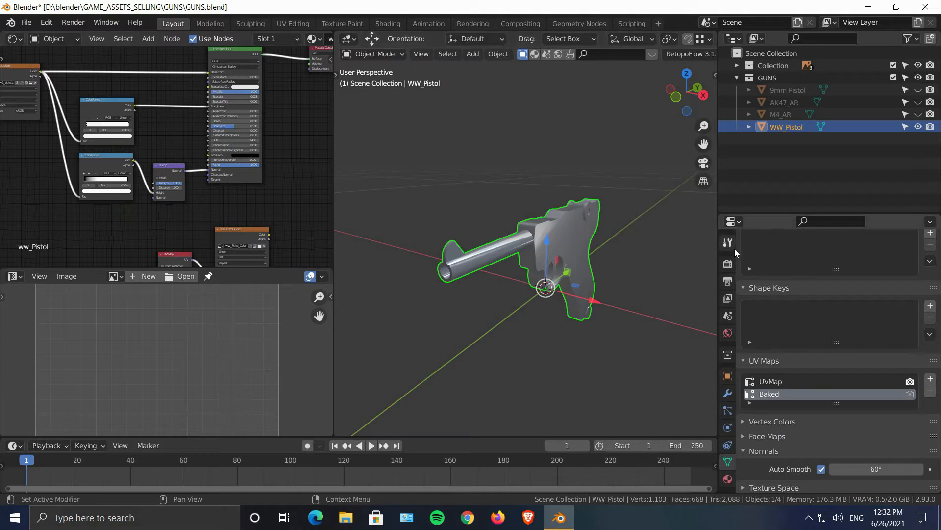
click(728, 263)
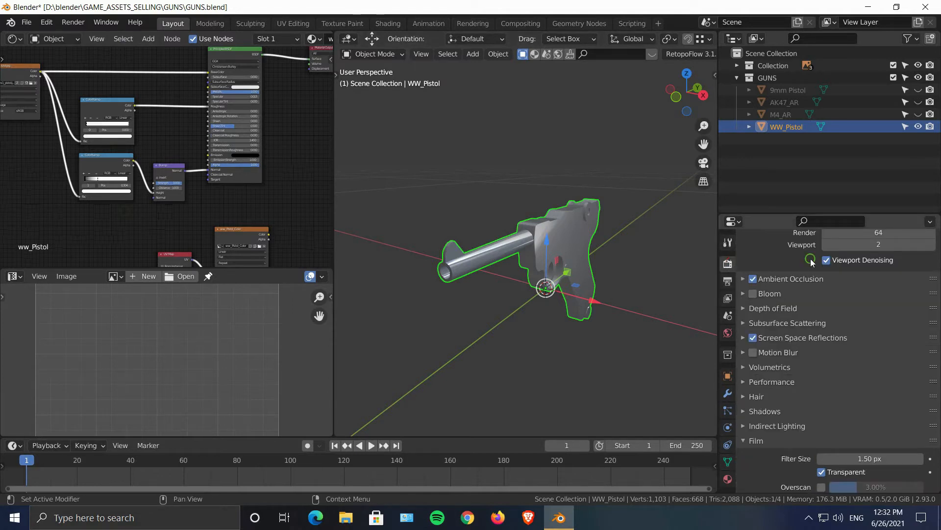
scroll(834, 274, up, 3)
click(853, 260)
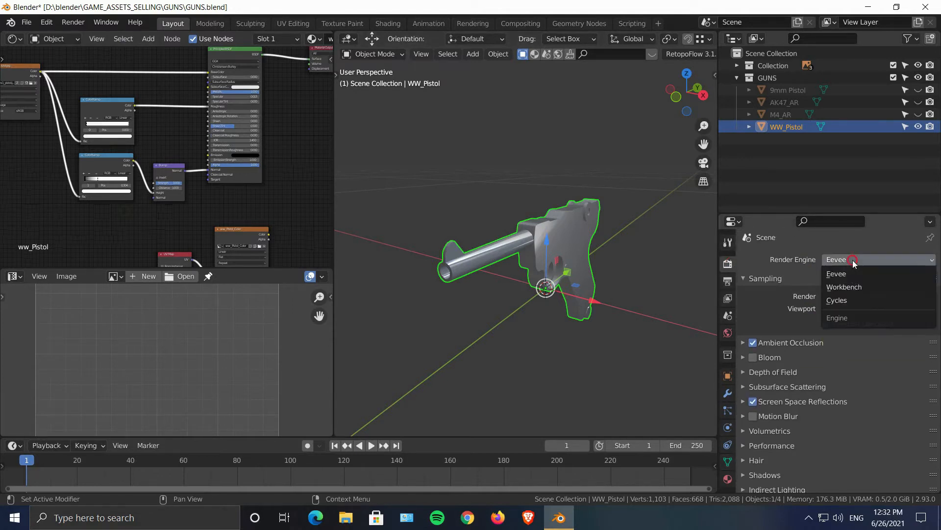
click(852, 300)
scroll(826, 354, down, 3)
scroll(822, 338, down, 2)
scroll(822, 338, up, 5)
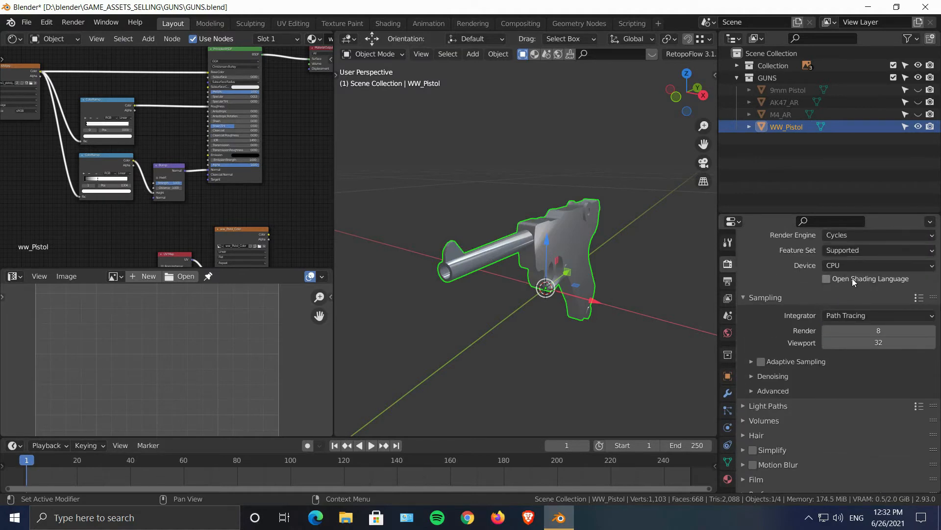
click(839, 265)
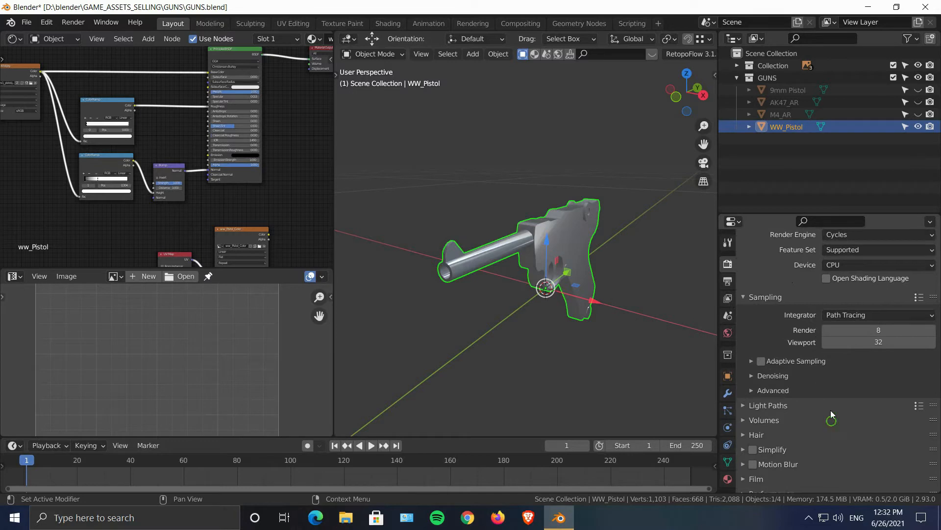
Step: Switch the bake type to Combined and back to Diffuse in the render's bake settings
scroll(831, 392, down, 2)
scroll(836, 387, down, 8)
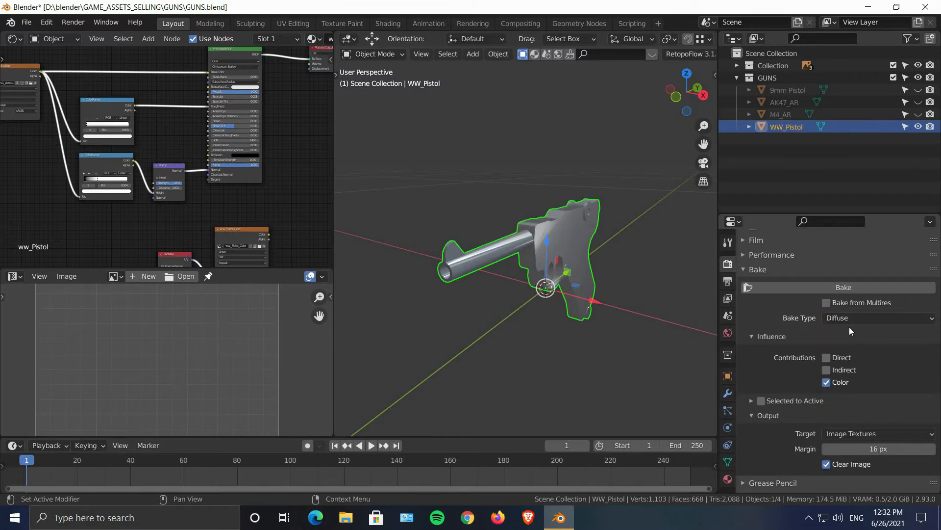
click(844, 319)
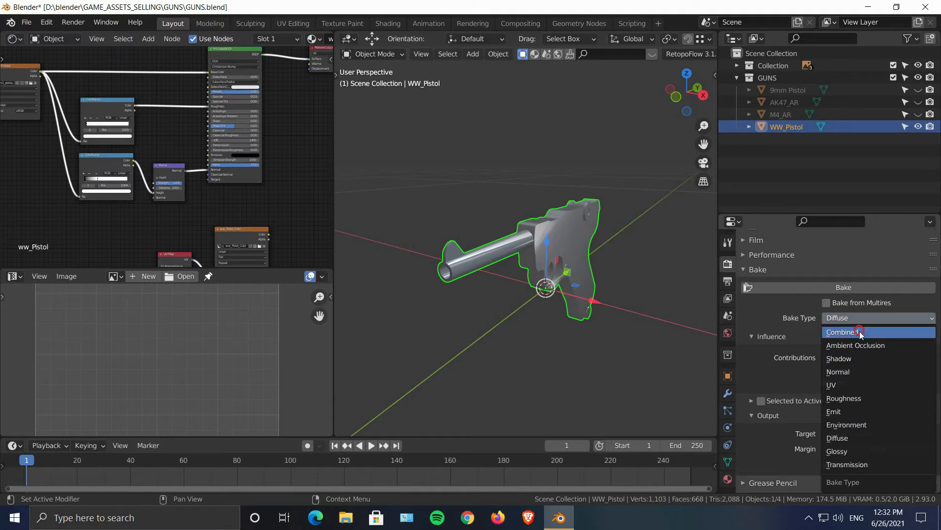
click(856, 331)
click(881, 316)
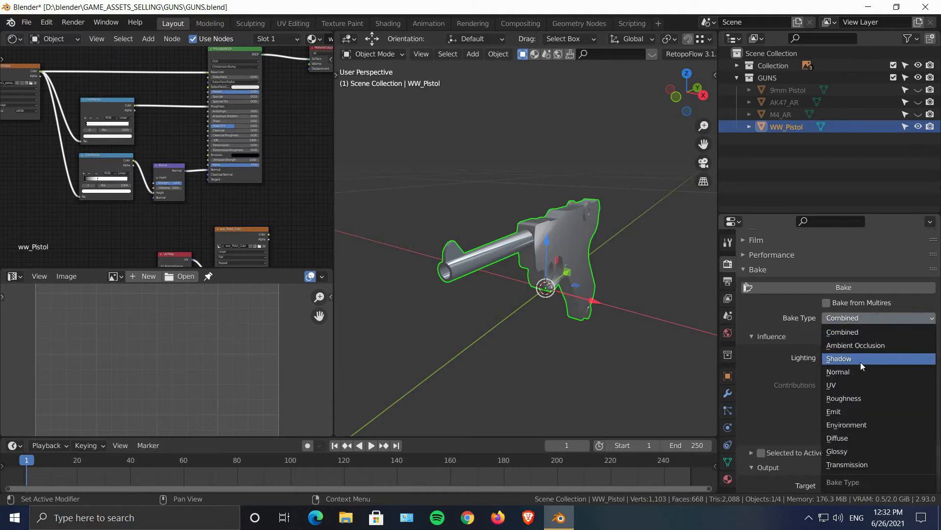
click(855, 438)
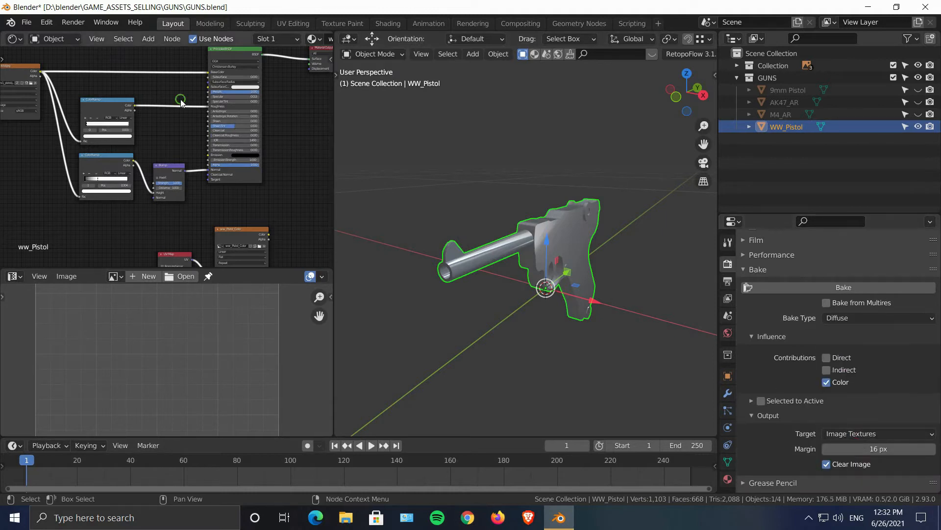
Step: Display the pistol in Material Preview shading in the 3D viewport
scroll(239, 131, up, 8)
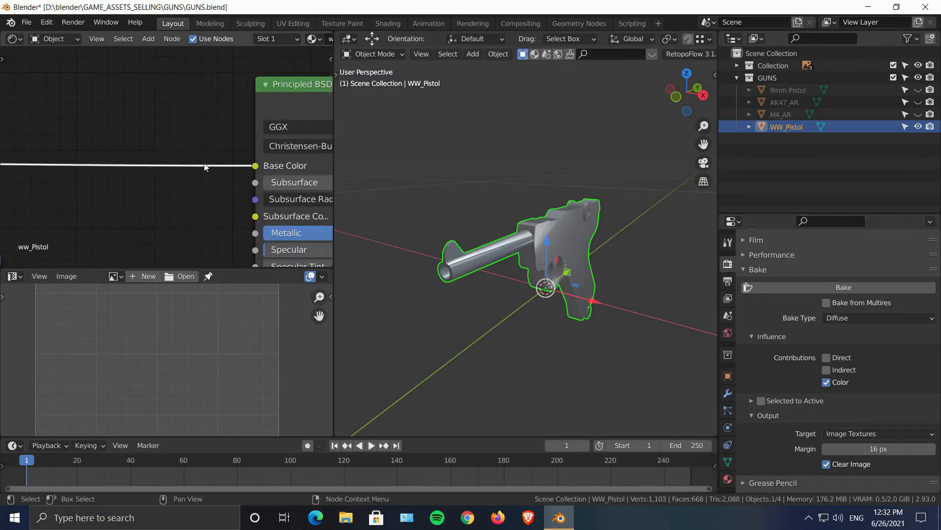
middle_drag(79, 166, 247, 163)
scroll(110, 155, down, 8)
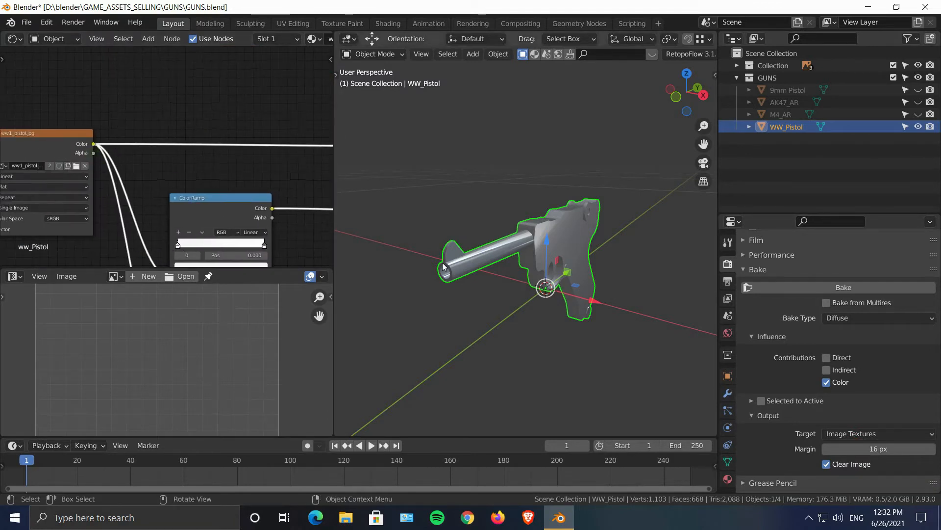
middle_drag(689, 42, 603, 39)
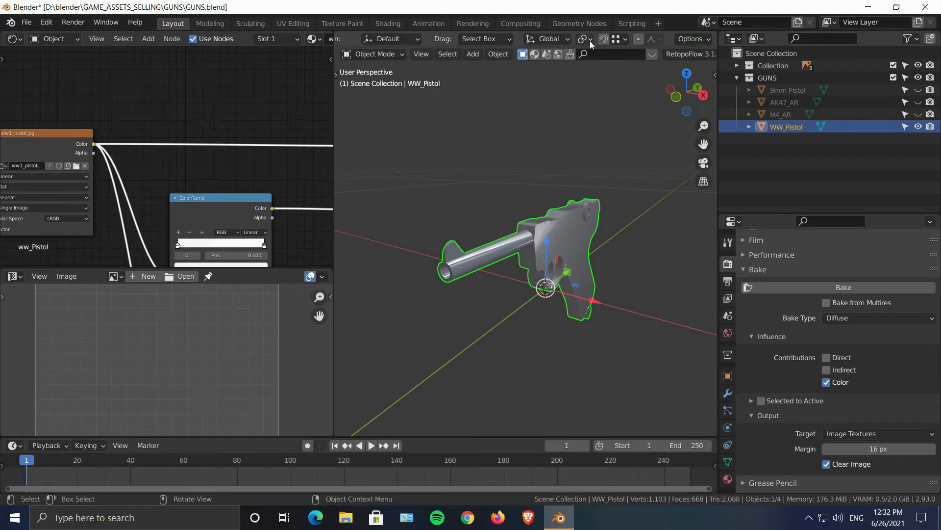
middle_drag(696, 55, 536, 57)
click(706, 55)
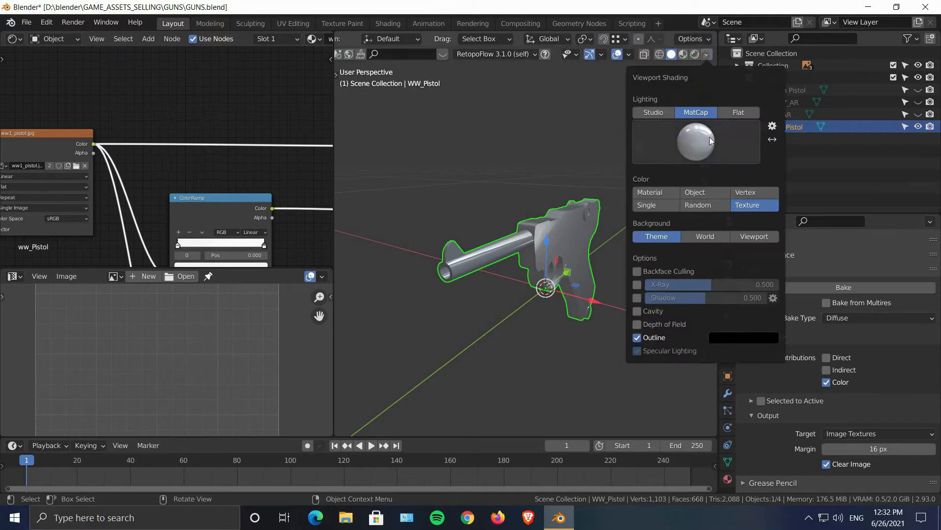
key(z)
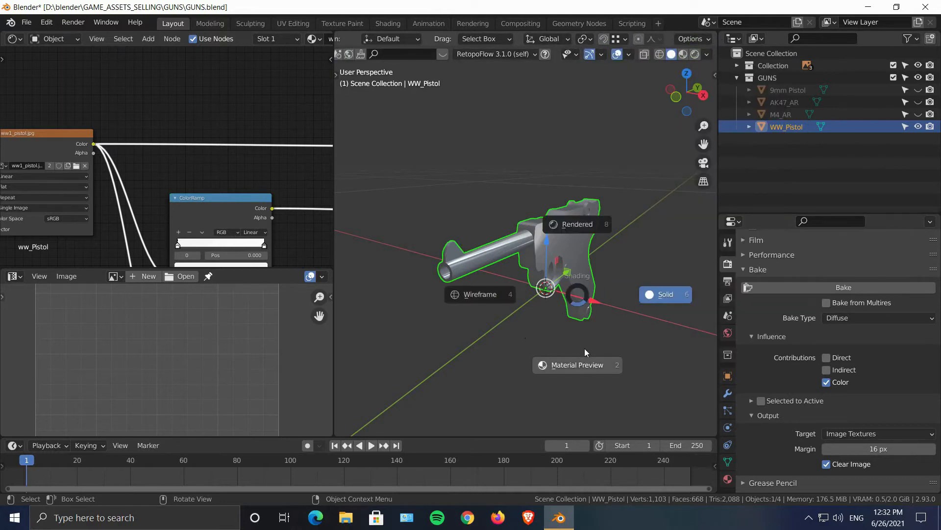
click(604, 314)
middle_drag(604, 310, 540, 300)
Step: Preview the ww1_pistol.jpg Image Texture node directly on the pistol and inspect its colours
middle_drag(3, 201, 148, 168)
ctrl+middle_drag(145, 223, 146, 208)
ctrl+shift+click(216, 82)
middle_drag(237, 100, 146, 91)
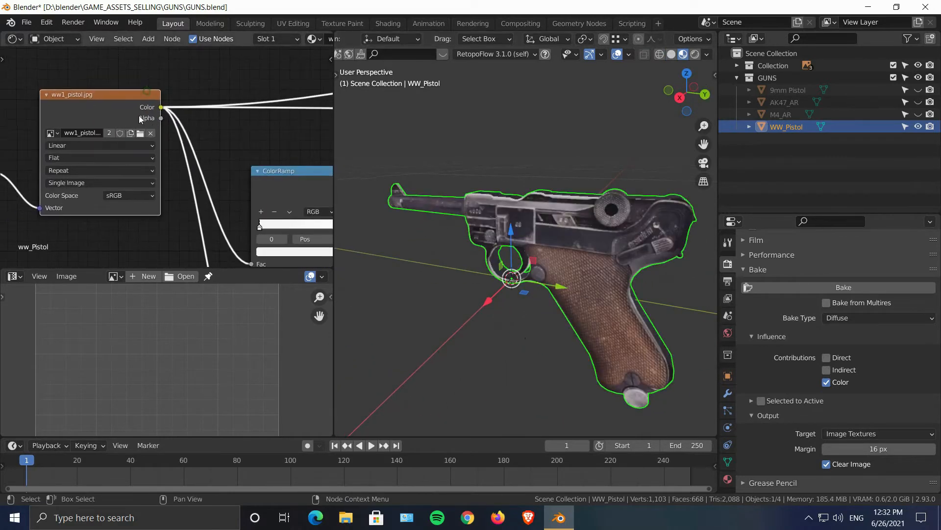
drag(82, 99, 81, 101)
middle_drag(503, 223, 478, 225)
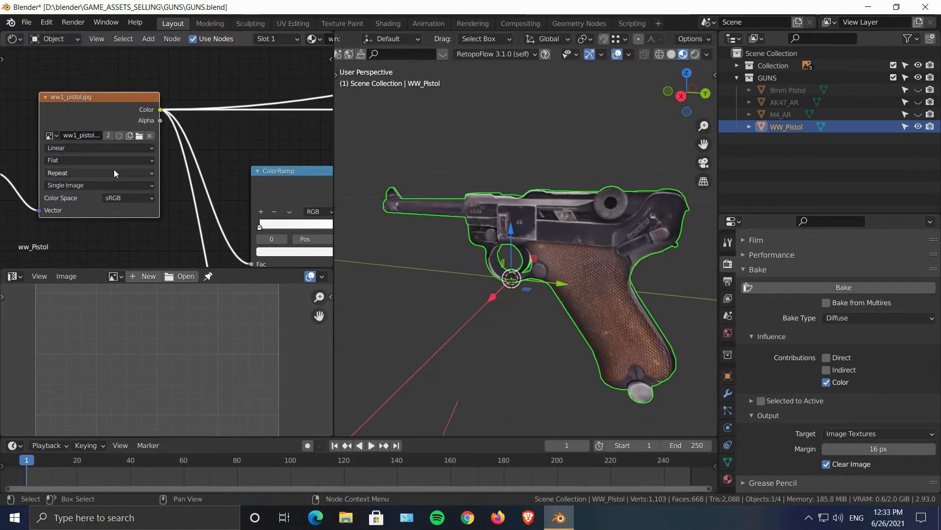
Step: Route the Principled BSDF node back to the material output in place of the texture preview
ctrl+middle_drag(149, 138, 172, 165)
middle_drag(295, 147, 159, 133)
ctrl+middle_drag(172, 119, 180, 139)
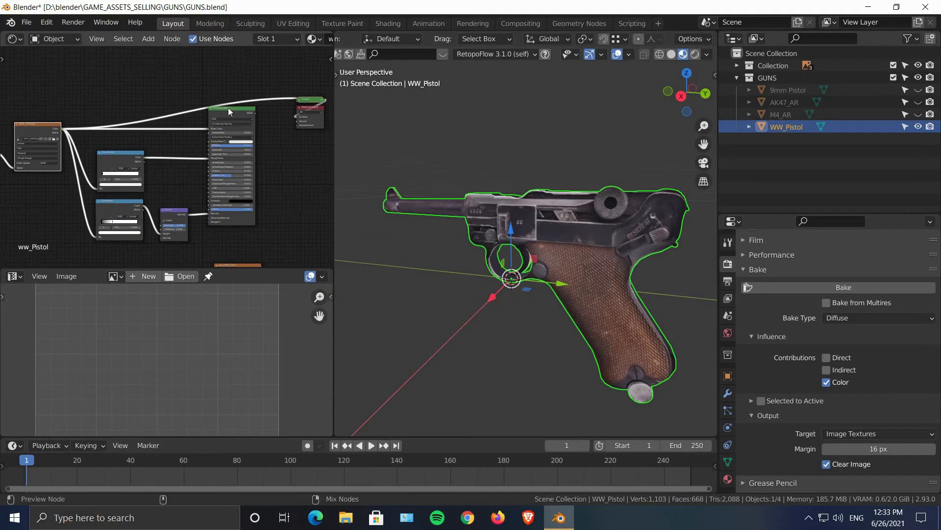
ctrl+shift+click(228, 108)
Step: Set the Principled BSDF's Metallic value to 0
middle_drag(260, 231, 248, 93)
middle_drag(255, 88, 251, 147)
ctrl+middle_drag(175, 190, 196, 128)
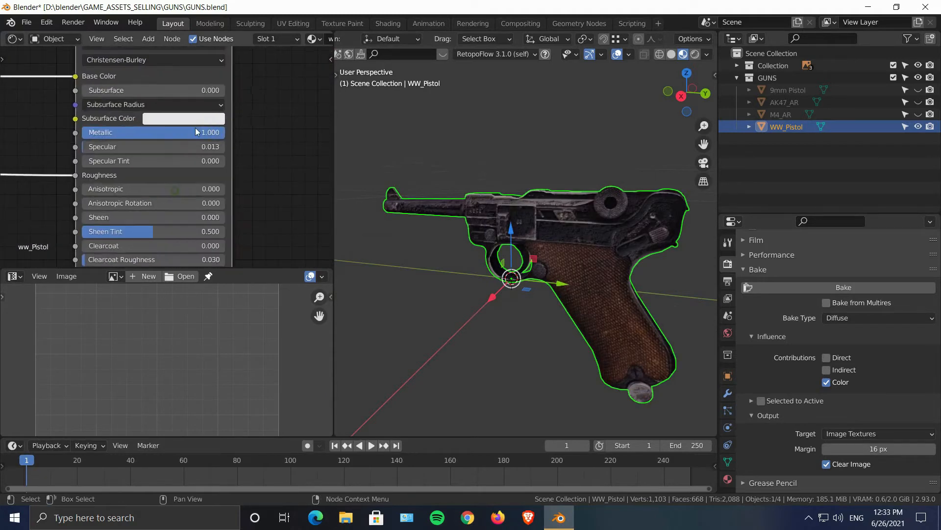
drag(218, 138, 88, 138)
Step: Make the ww_Pistol_Color Image Texture node active as the bake target
middle_drag(263, 153, 92, 159)
ctrl+middle_drag(92, 160, 93, 172)
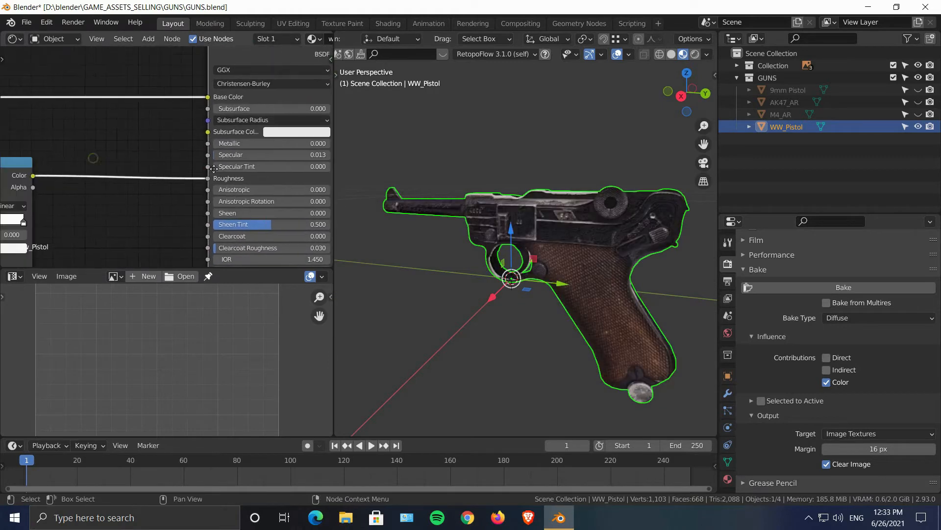
mouse_move(164, 157)
ctrl+middle_down()
mouse_move(158, 172)
mouse_move(199, 175)
mouse_move(153, 156)
ctrl+middle_up()
middle_drag(192, 208, 157, 67)
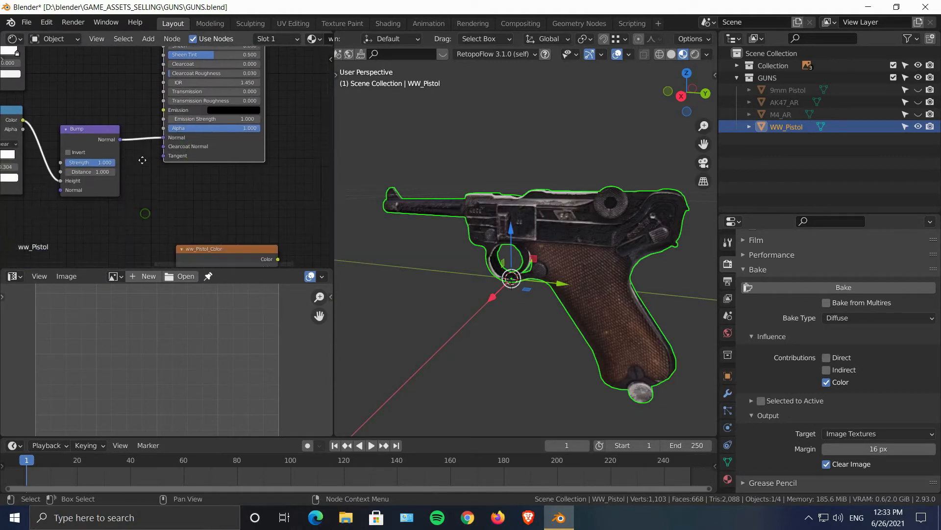
middle_drag(509, 289, 520, 288)
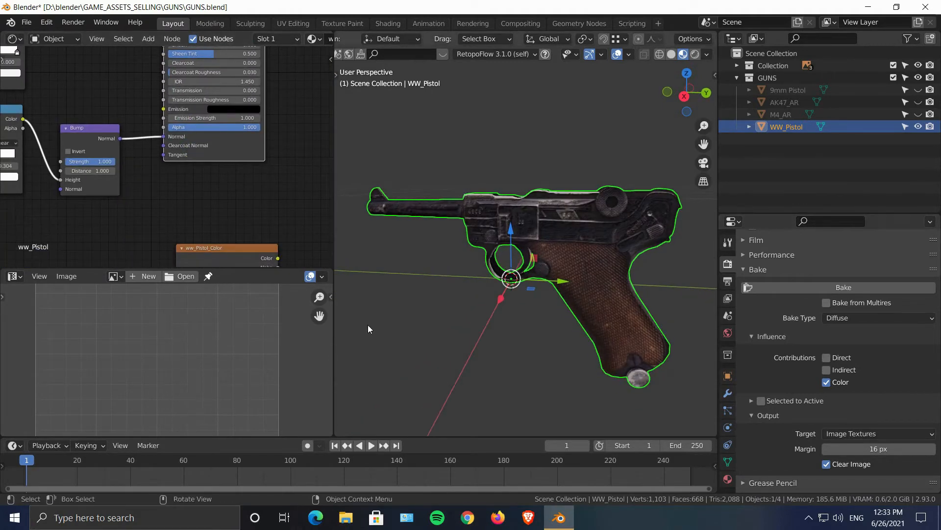
middle_drag(268, 211, 266, 108)
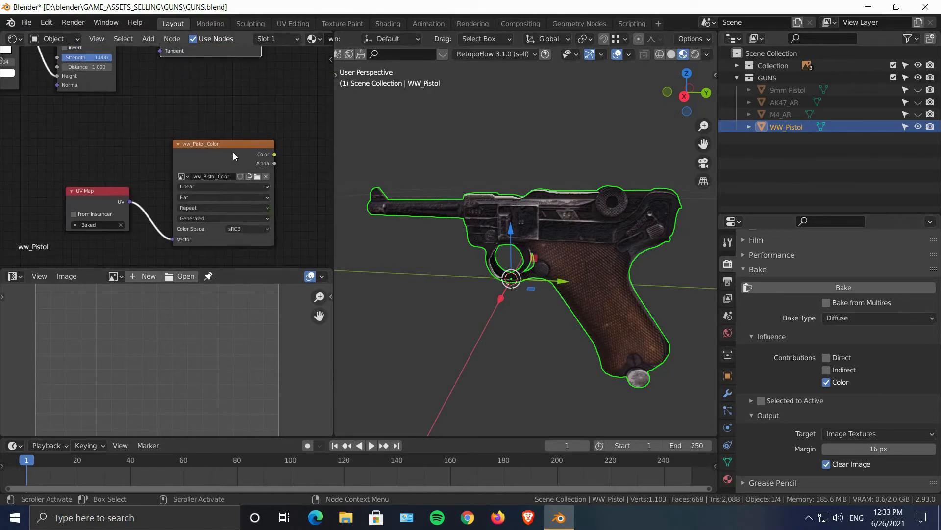
click(233, 152)
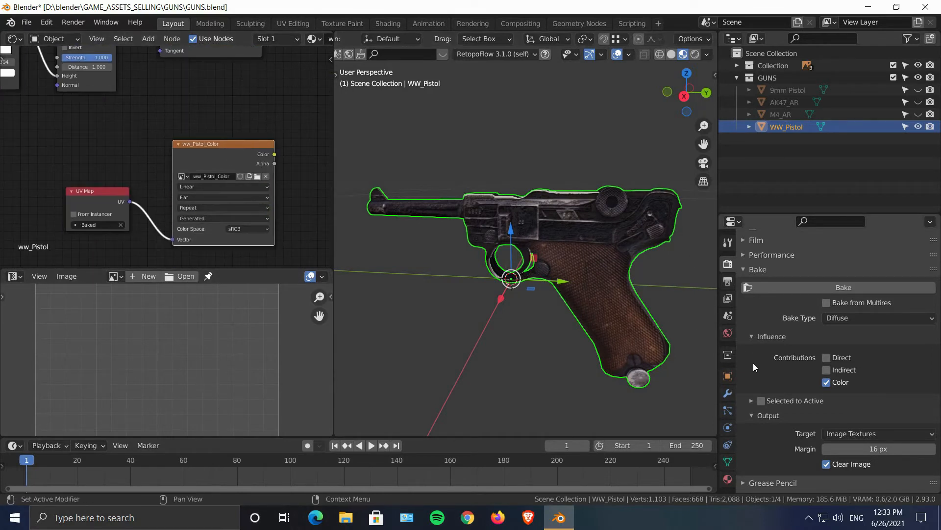
Step: Bake the Diffuse pass with only the Color contribution into the ww_Pistol_Color image
scroll(794, 321, up, 4)
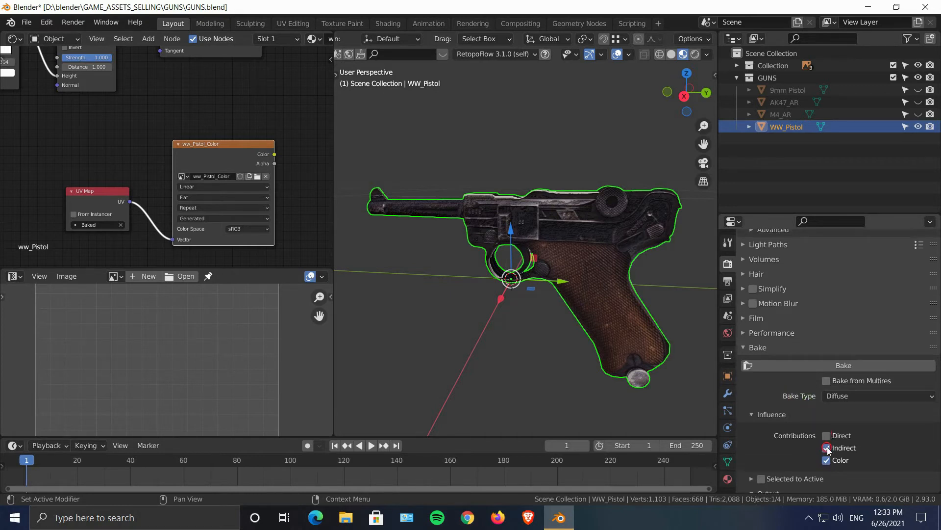
click(819, 366)
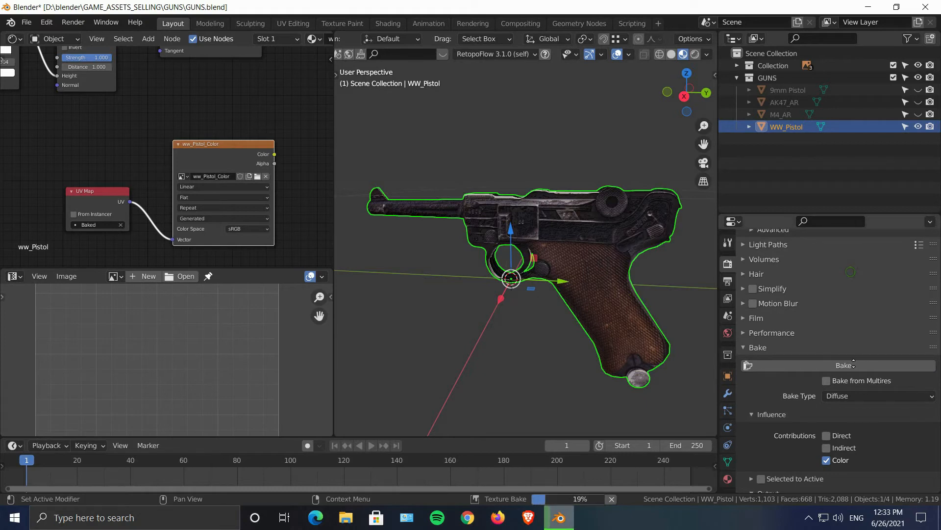
scroll(834, 338, up, 8)
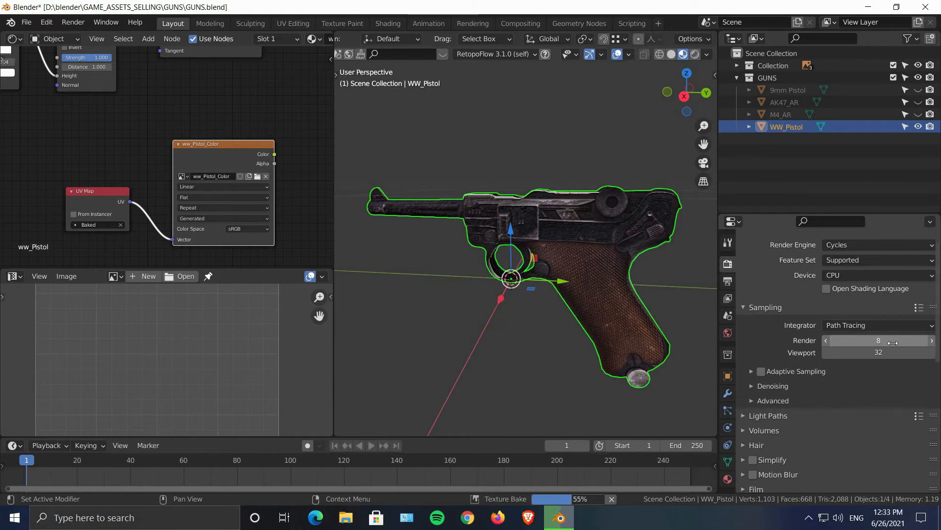
scroll(807, 431, down, 10)
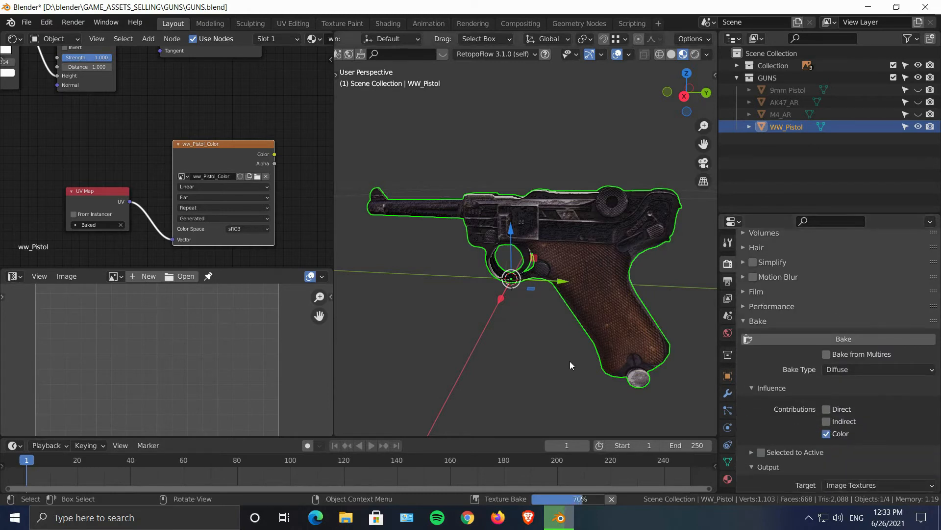
middle_drag(610, 294, 568, 286)
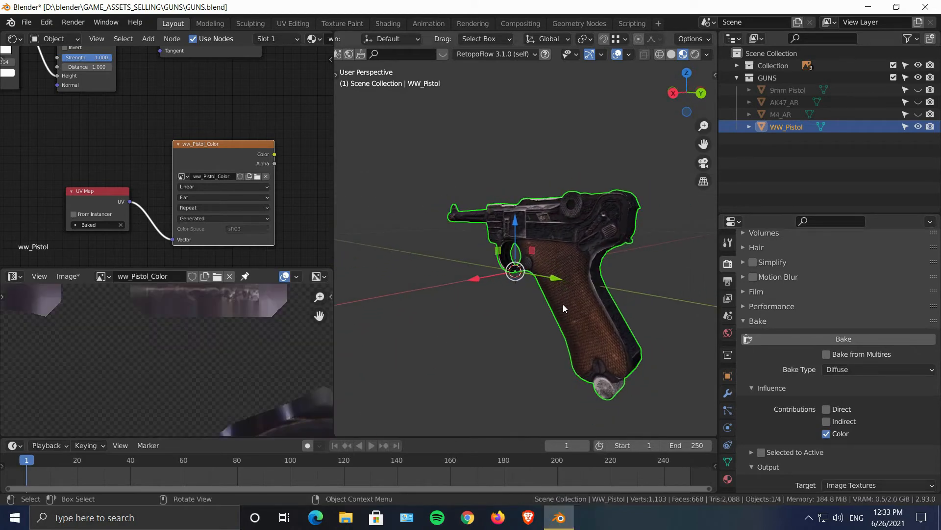
Step: Enlarge the image editor and examine the baked colour texture across the pistol's UV islands
ctrl+middle_drag(202, 360, 237, 343)
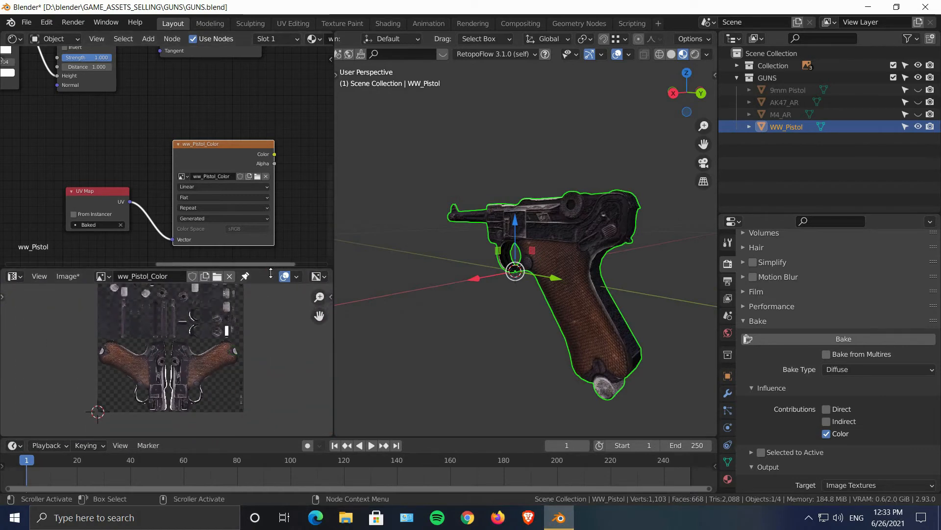
drag(270, 268, 269, 157)
scroll(203, 312, up, 2)
middle_drag(203, 311, 207, 321)
ctrl+middle_drag(208, 322, 187, 268)
ctrl+middle_drag(222, 216, 235, 357)
middle_drag(235, 356, 188, 222)
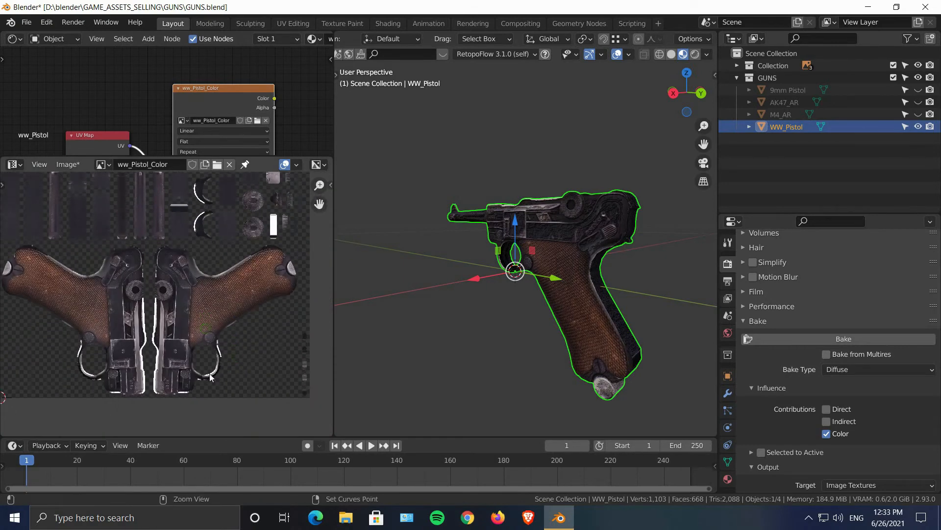
ctrl+middle_drag(189, 320, 157, 231)
middle_drag(158, 230, 205, 245)
scroll(205, 244, down, 4)
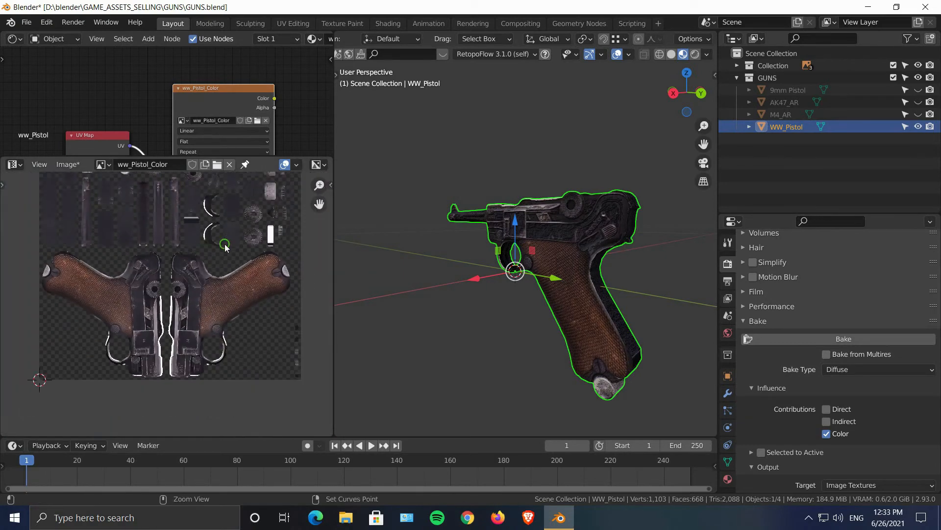
middle_drag(238, 111, 242, 83)
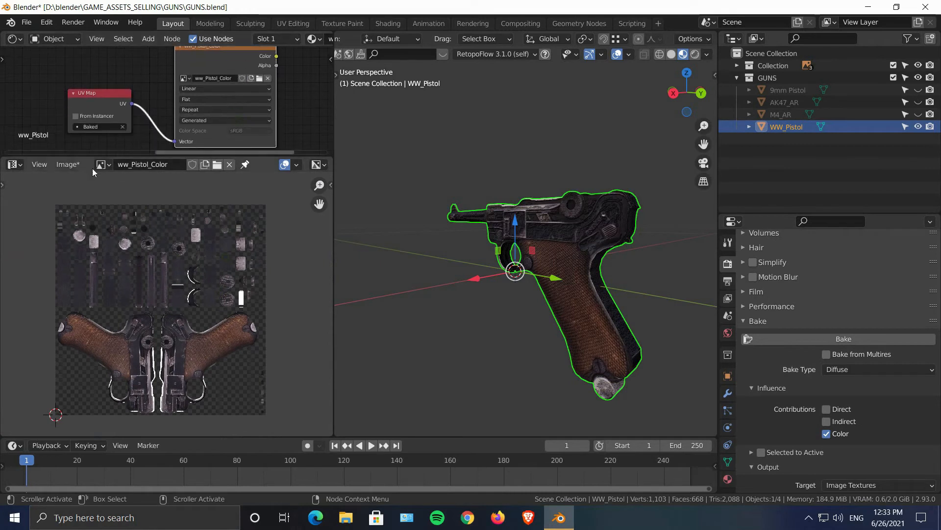
Step: Save the baked image in RGB as ww_Pistol_Color.png in the GUNS folder, and save the GUNS.blend project
click(68, 164)
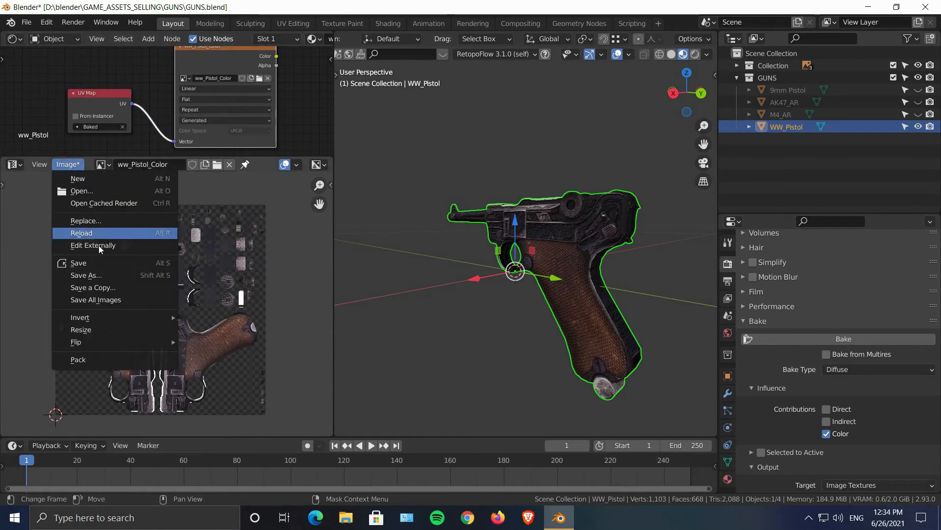
click(126, 275)
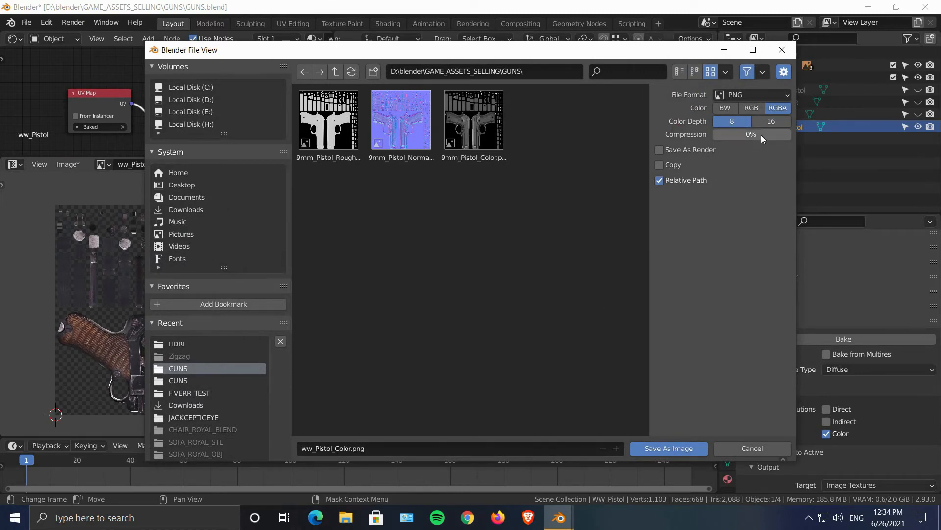
click(755, 108)
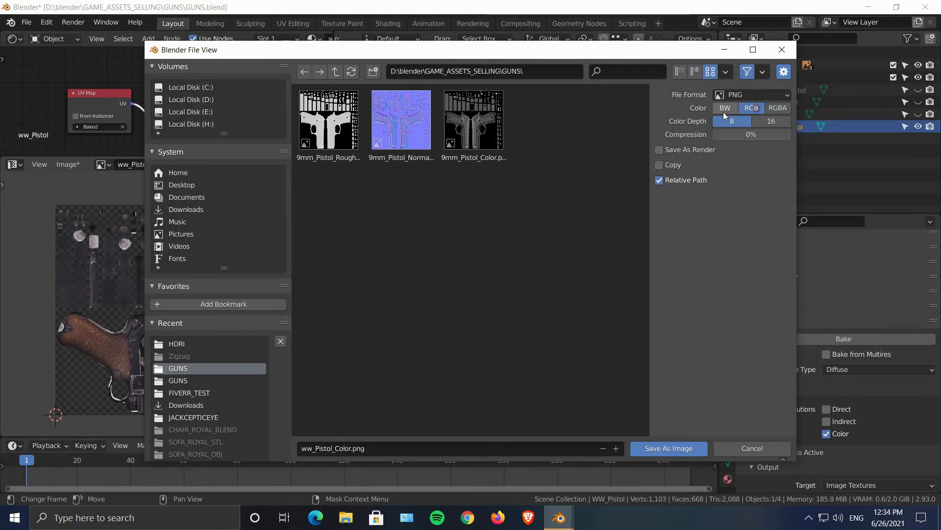
click(677, 448)
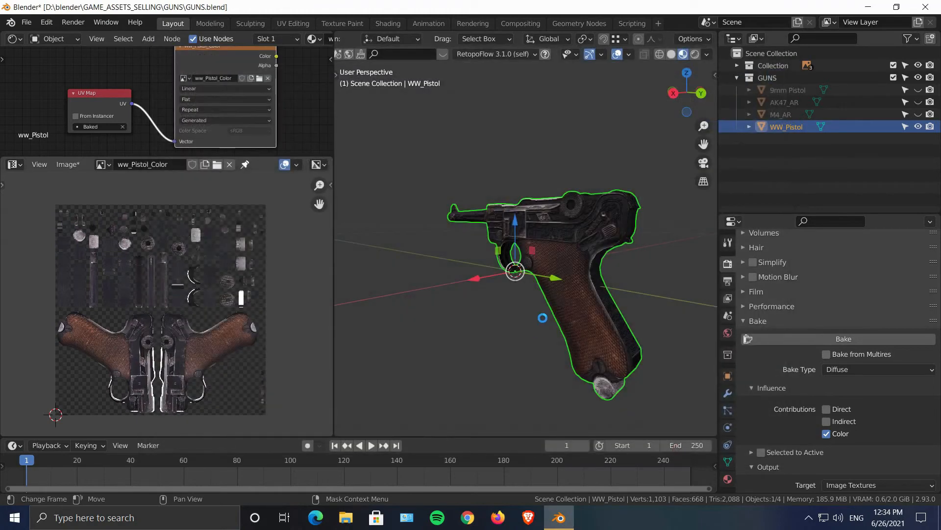
scroll(126, 280, down, 2)
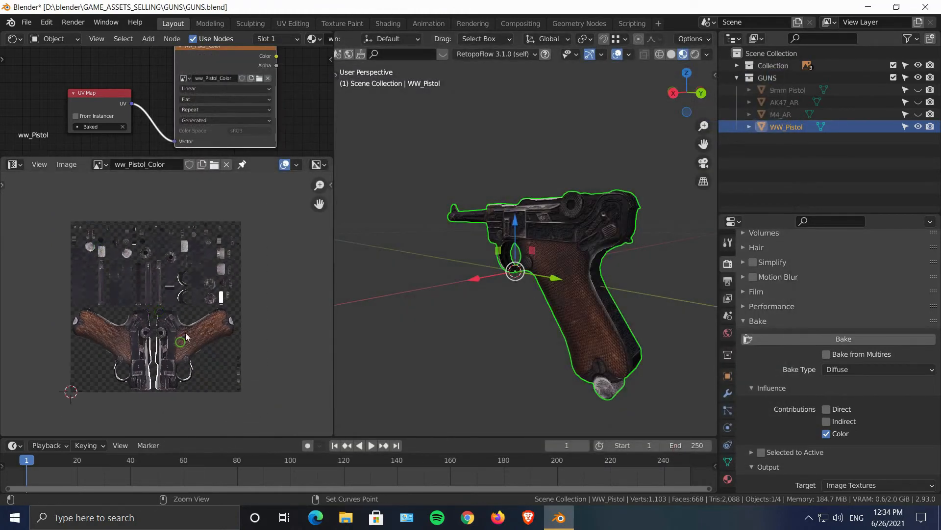
key(ctrl+s)
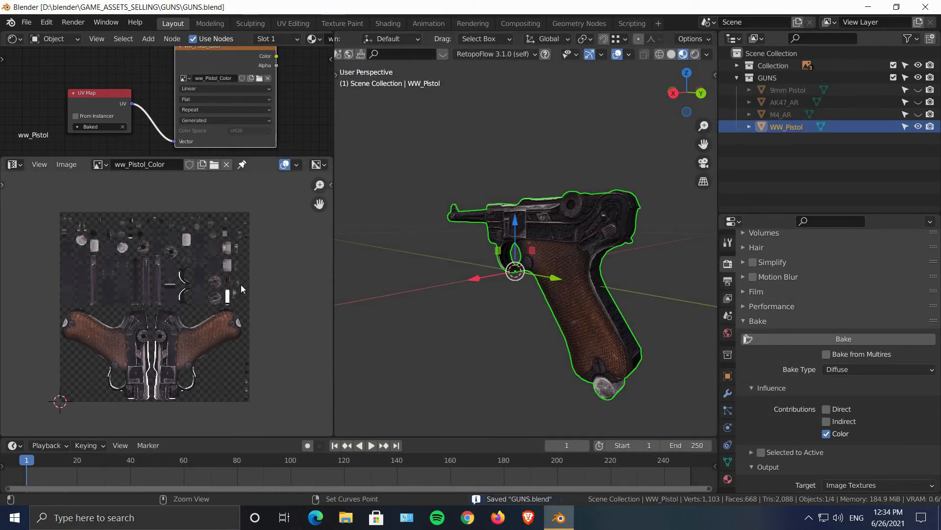
Step: Replace the image in the bake Image Texture node with a new black 4096 px image named ww_Pistol_normal
middle_drag(215, 119, 183, 118)
ctrl+middle_drag(204, 110, 219, 97)
scroll(219, 96, up, 4)
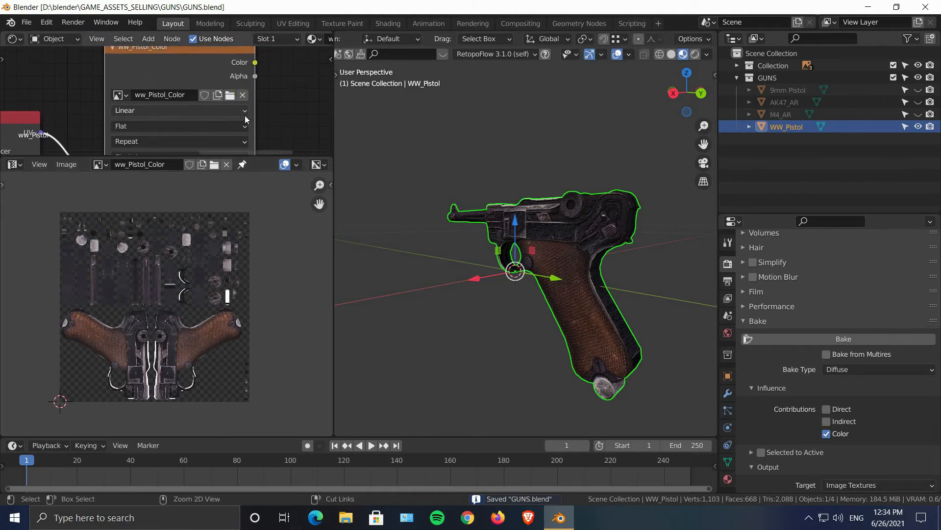
click(264, 93)
click(176, 98)
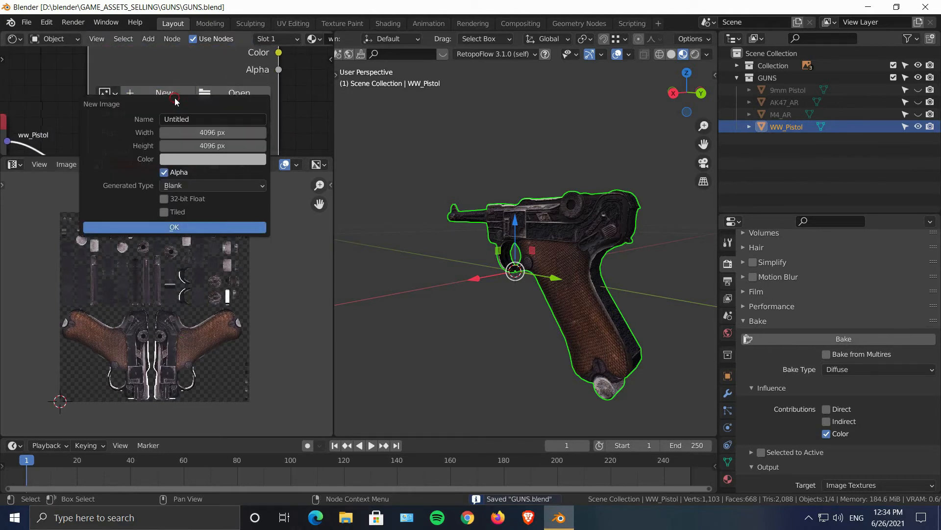
click(207, 119)
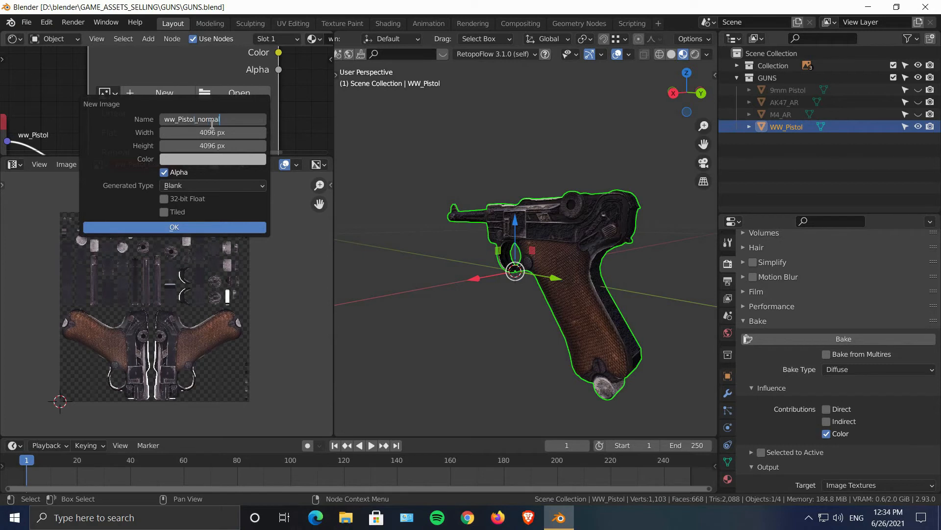
key(Return)
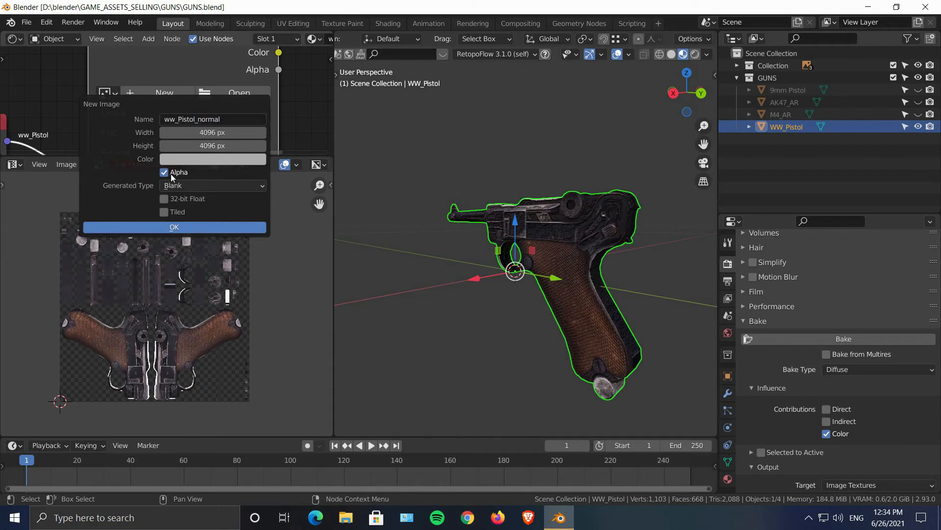
click(196, 158)
drag(208, 206, 265, 248)
right_click(219, 226)
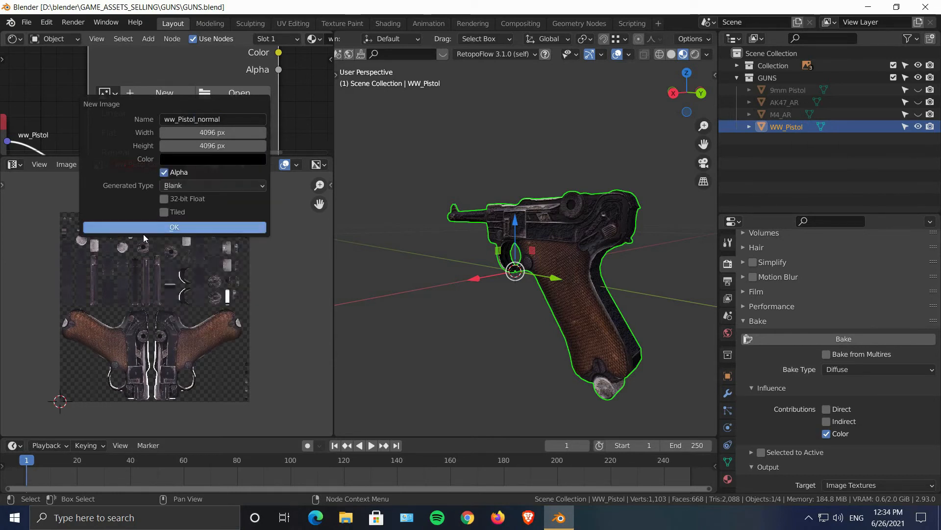
click(160, 227)
Step: Set the Principled BSDF's Metallic value to 1.000 in the ww_Pistol material
scroll(245, 102, down, 3)
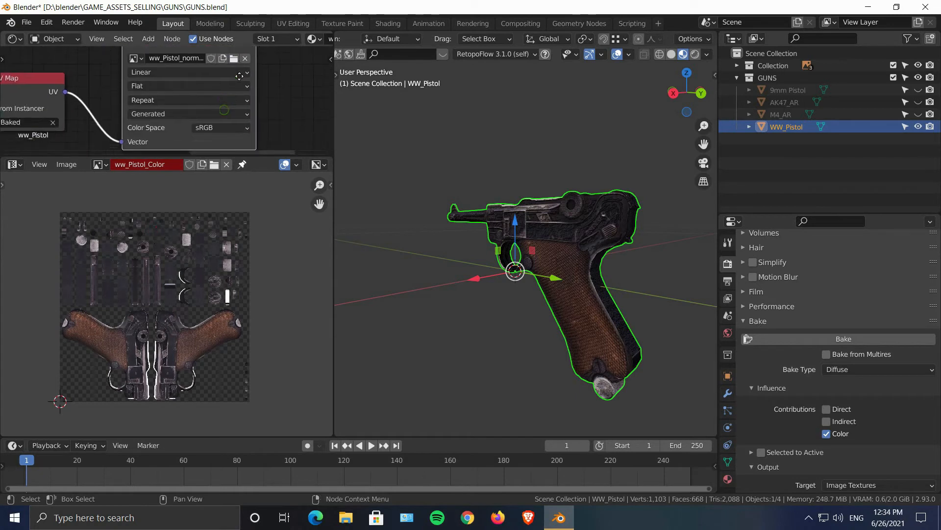
middle_drag(245, 103, 229, 142)
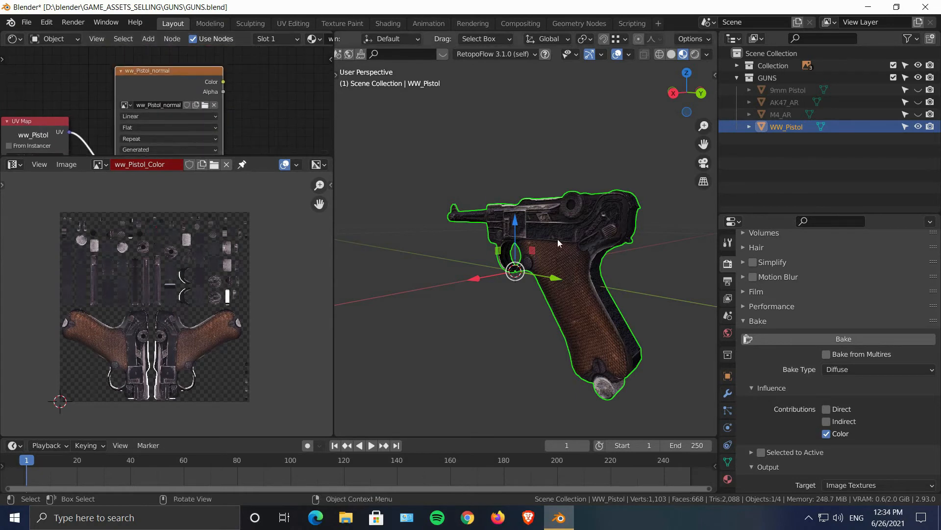
middle_drag(182, 97, 259, 68)
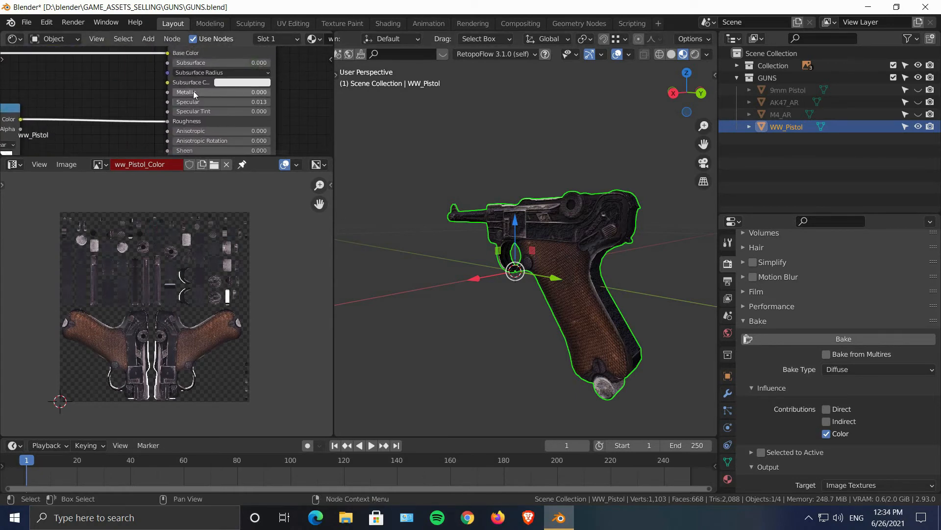
drag(193, 92, 304, 93)
middle_drag(222, 106, 200, 114)
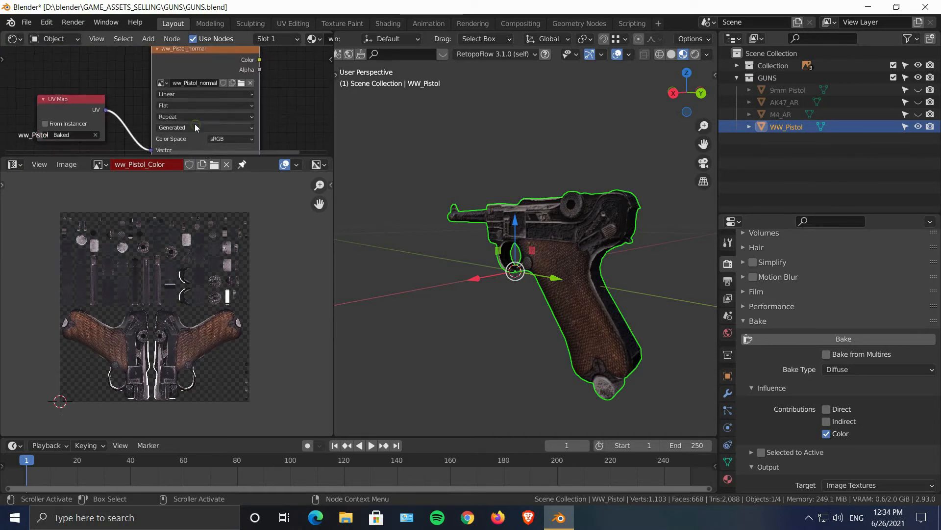
Step: Make the ww_Pistol_normal Image Texture node the active bake target and select the pistol
drag(208, 64, 211, 72)
ctrl+middle_drag(248, 84, 253, 108)
middle_drag(252, 102, 216, 96)
drag(168, 67, 189, 77)
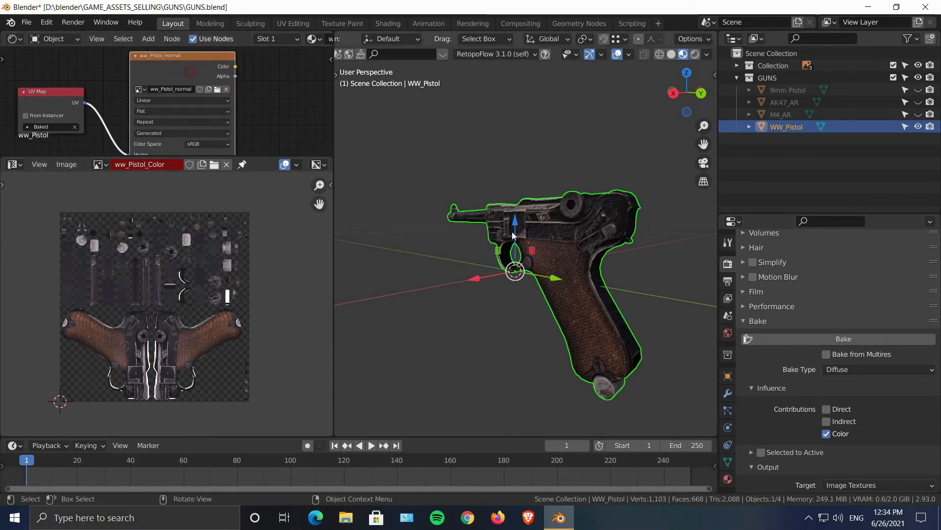
click(642, 297)
click(585, 272)
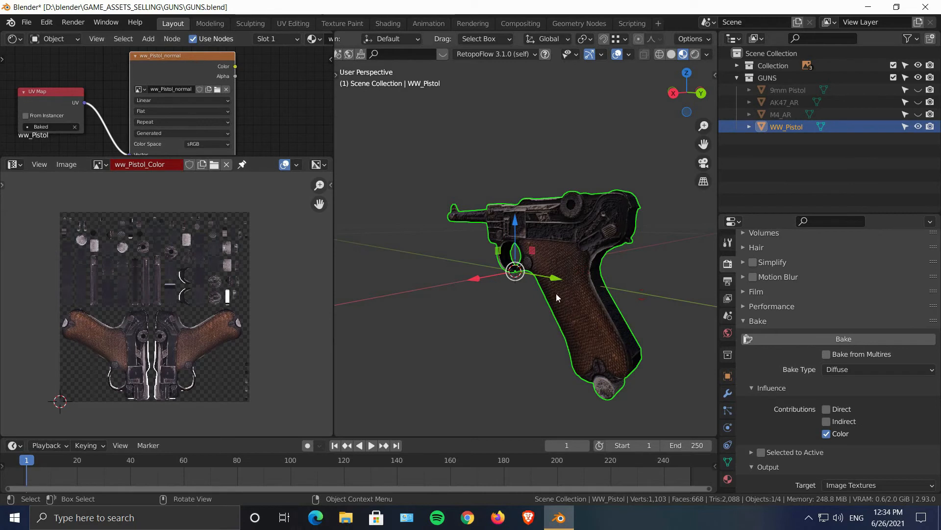
Step: Bake the Normal pass into the ww_Pistol_normal image and inspect the baked detail on its UV islands
click(850, 370)
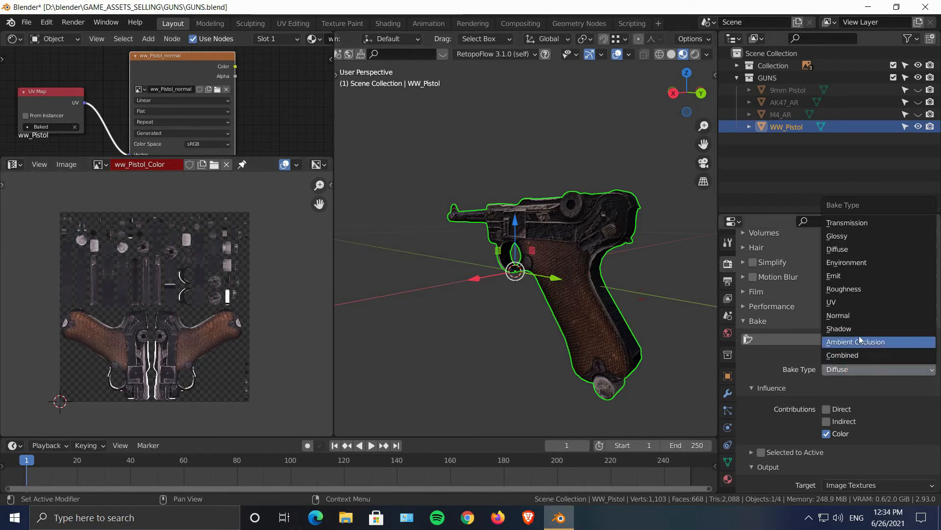
click(856, 315)
click(818, 340)
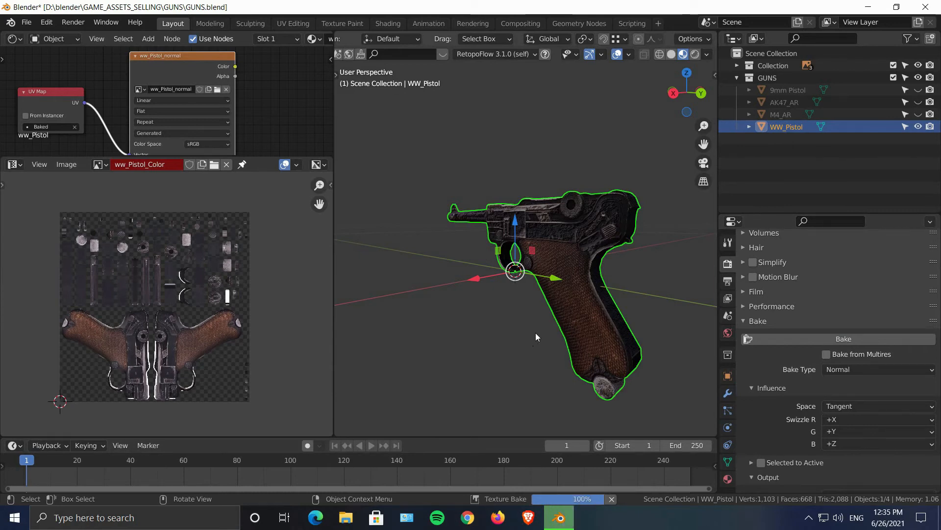
scroll(201, 350, up, 4)
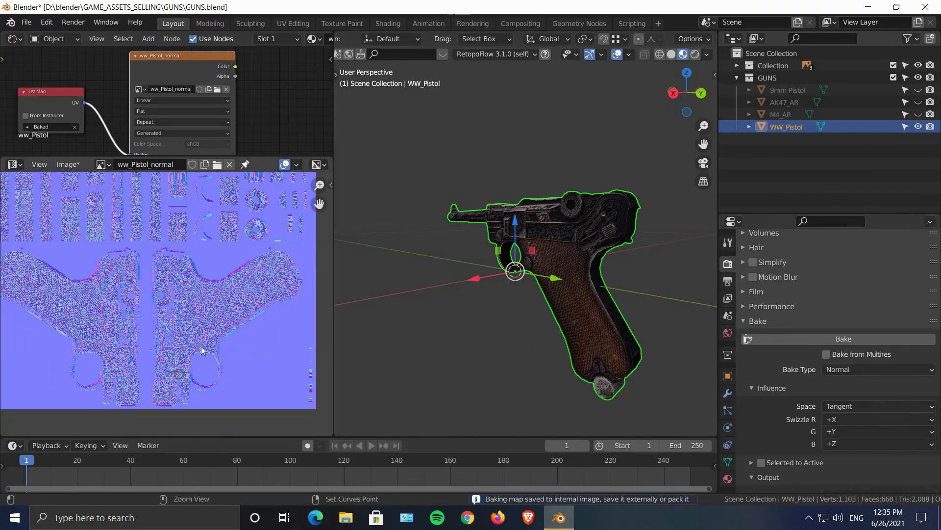
scroll(201, 350, up, 5)
middle_drag(221, 324, 143, 327)
scroll(143, 327, down, 3)
middle_drag(279, 307, 184, 268)
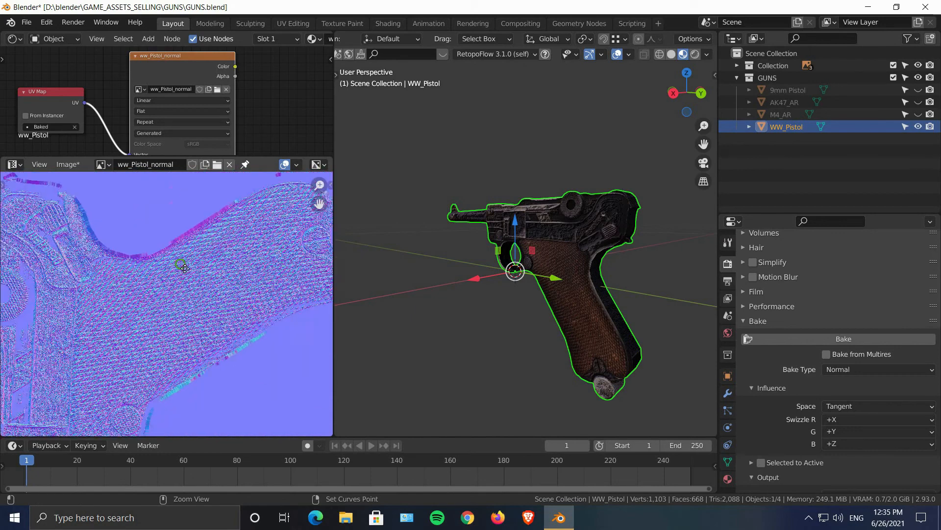
scroll(177, 289, down, 4)
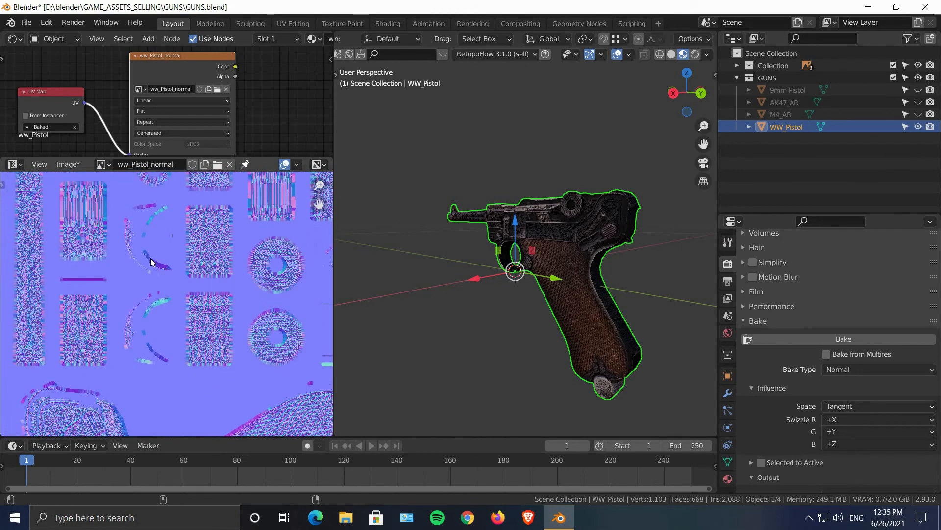
Step: Save the baked normal map as ww_Pistol_normal.png in the GUNS folder, using RGB colour and 0% compression
key(shift+alt+s)
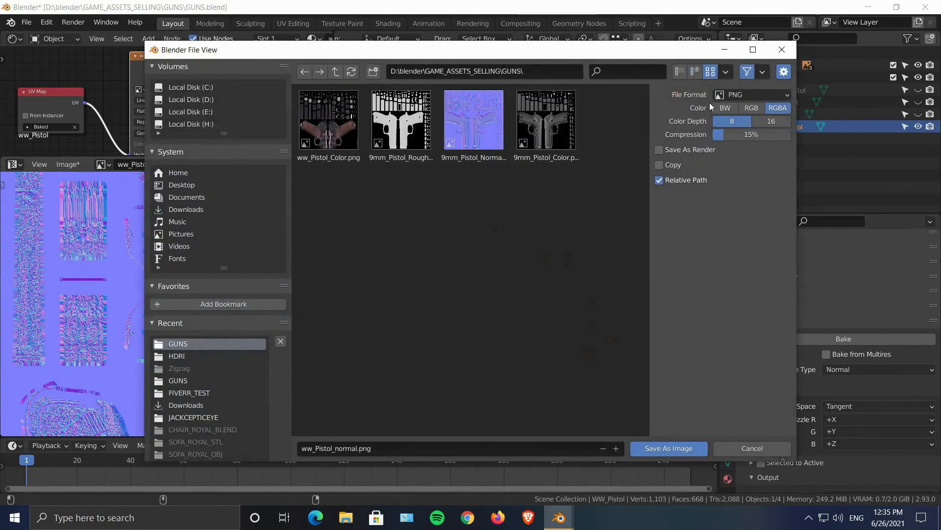
drag(763, 135, 736, 136)
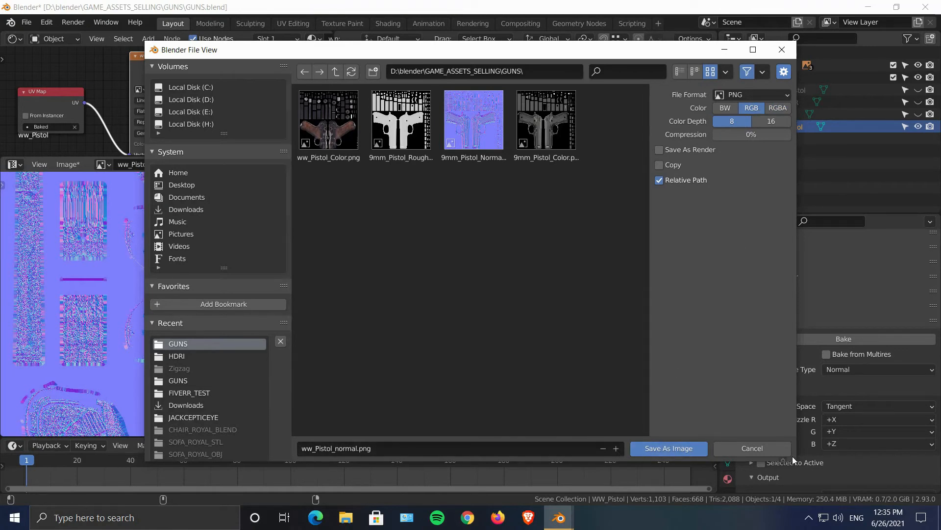
click(677, 448)
Step: Replace the normal image in the bake texture node with a new 4096 px image named ww_Pistol_Roughness
scroll(497, 238, down, 9)
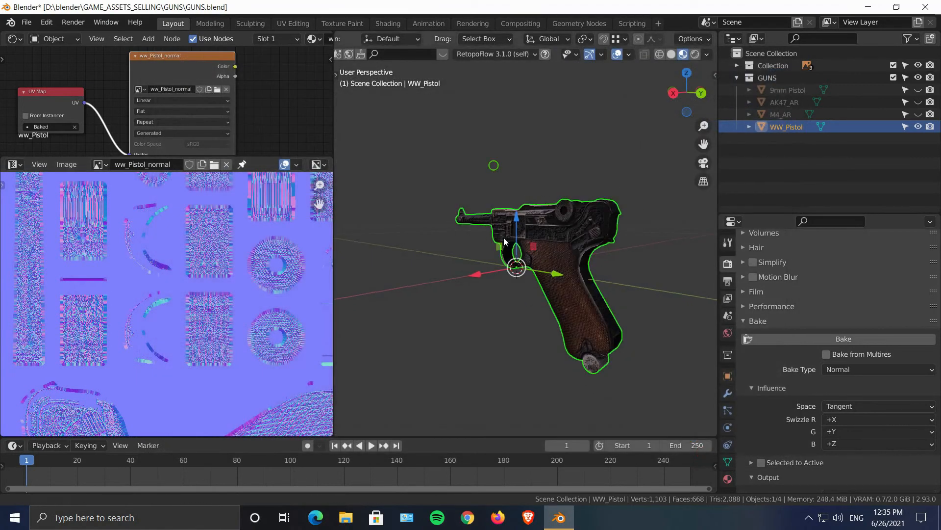
middle_drag(495, 241, 559, 269)
scroll(560, 269, up, 5)
scroll(251, 56, up, 3)
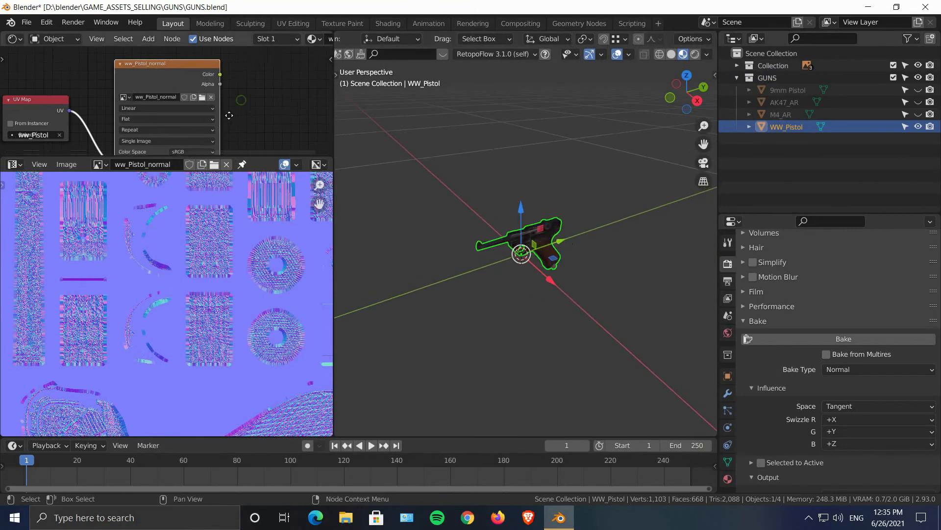
click(245, 100)
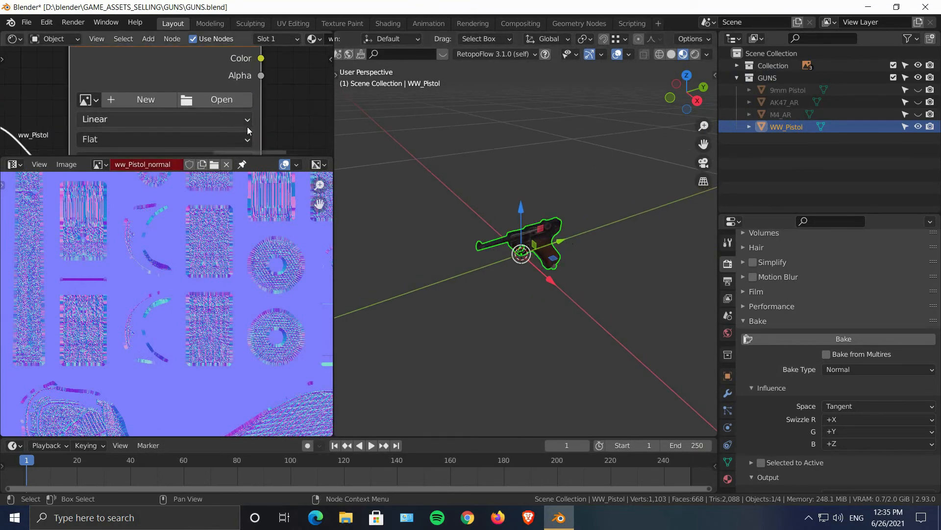
drag(268, 158, 267, 318)
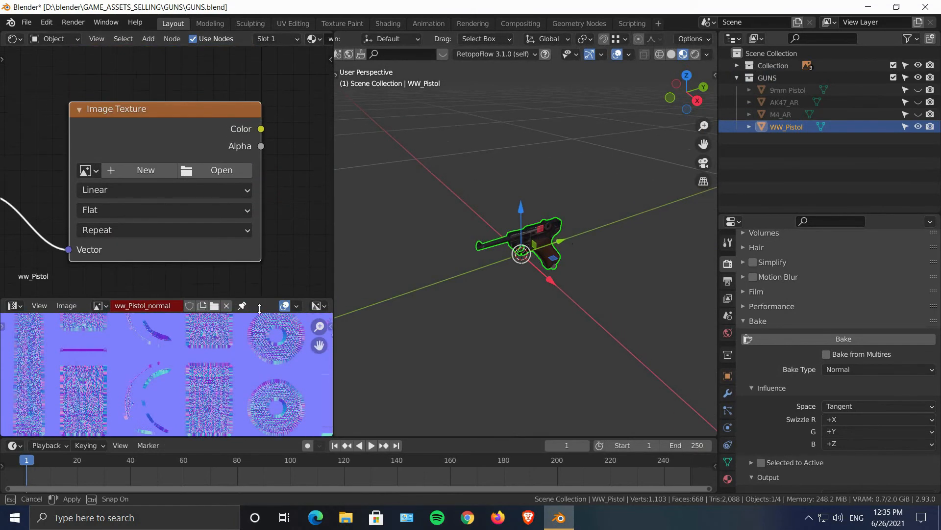
click(144, 179)
click(174, 203)
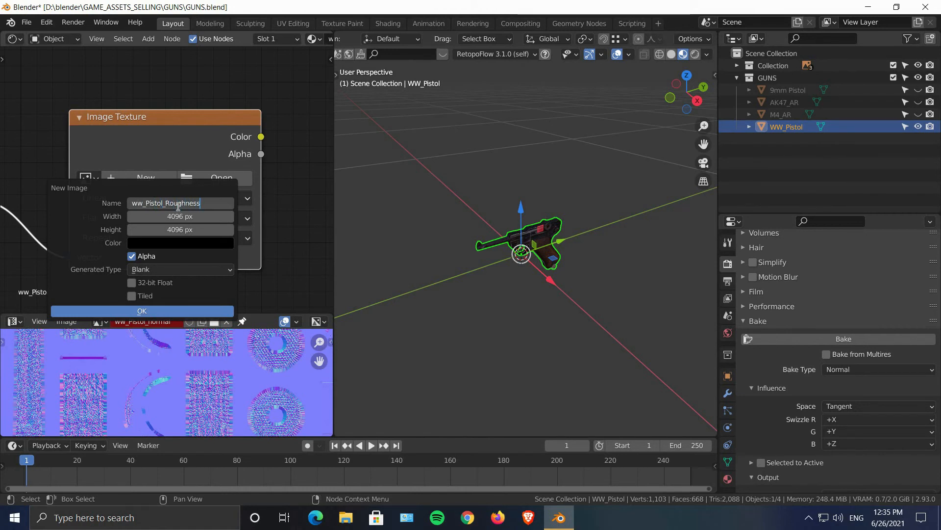
click(74, 246)
click(119, 311)
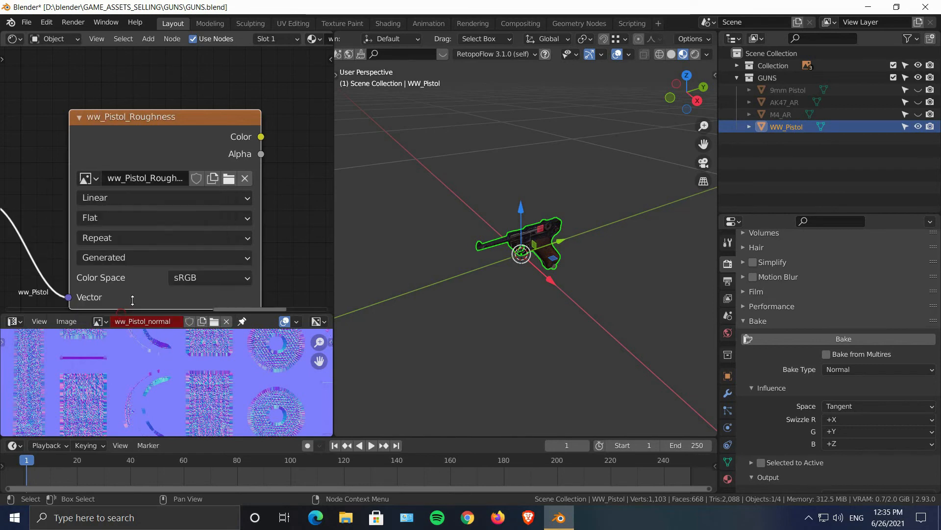
scroll(216, 235, down, 5)
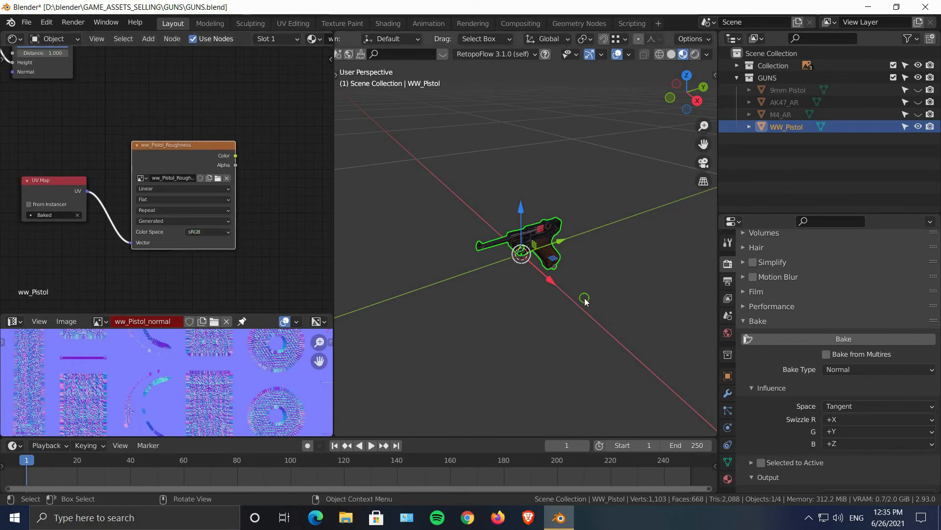
Step: Bake the Roughness pass into the ww_Pistol_Roughness image
middle_drag(585, 301, 632, 339)
click(856, 369)
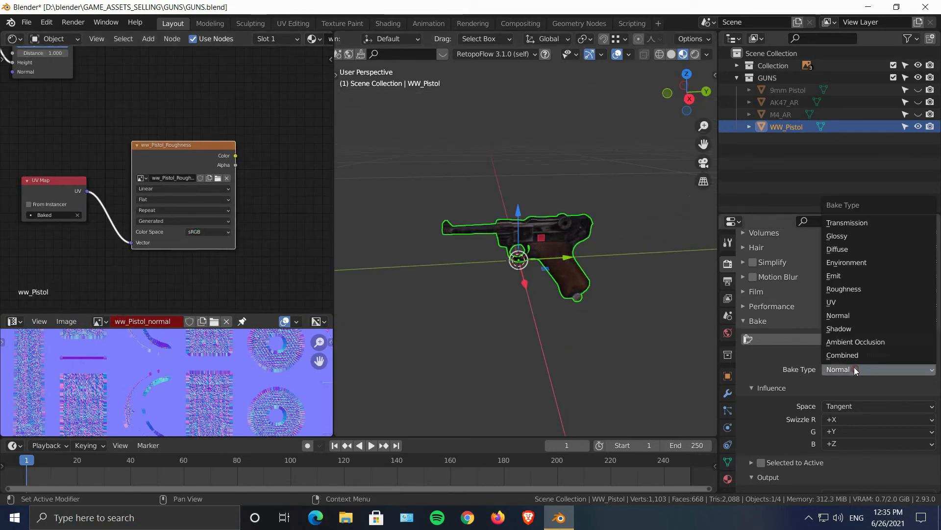
click(856, 289)
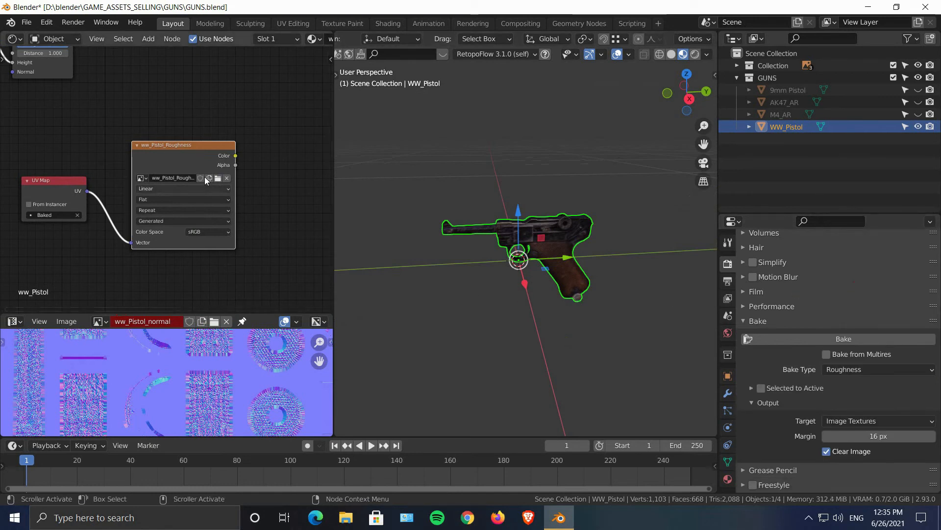
scroll(206, 181, up, 3)
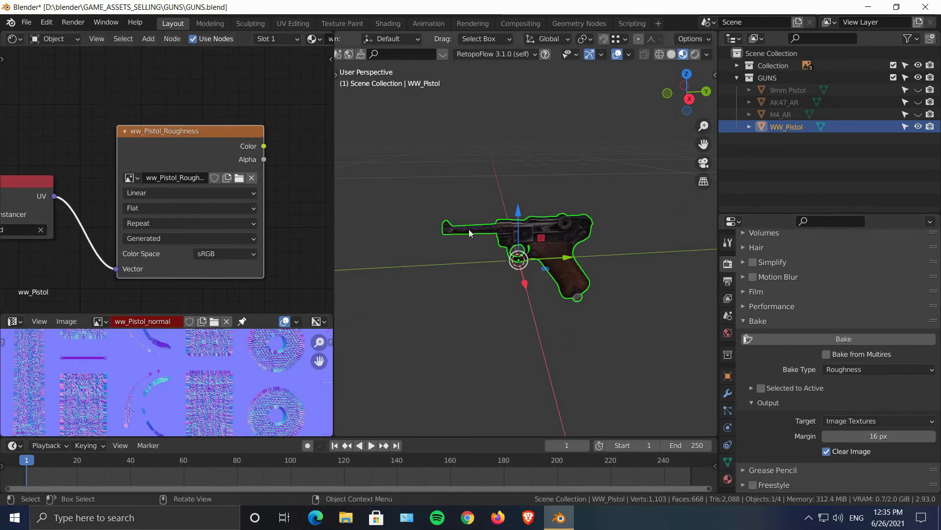
click(779, 339)
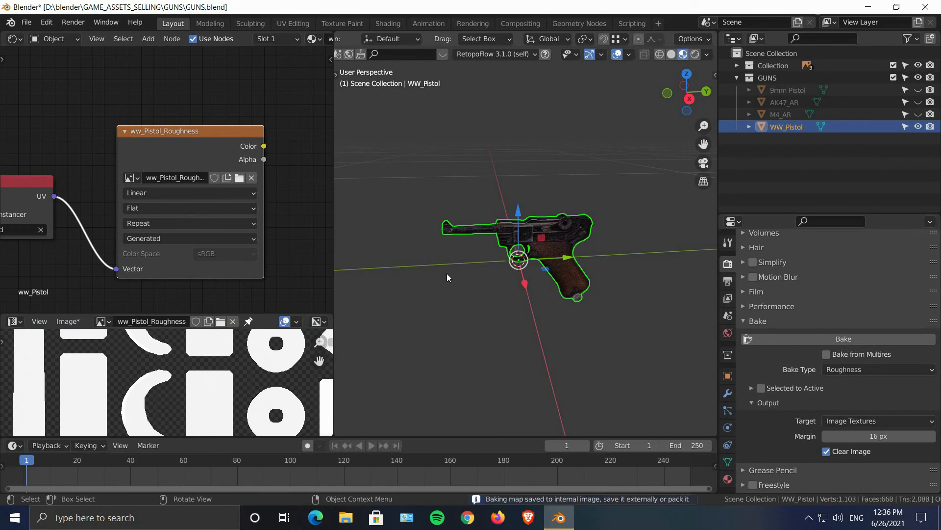
Step: Enlarge the image editor and examine the baked roughness map's tonal detail across the pistol's UV islands
drag(271, 319, 272, 141)
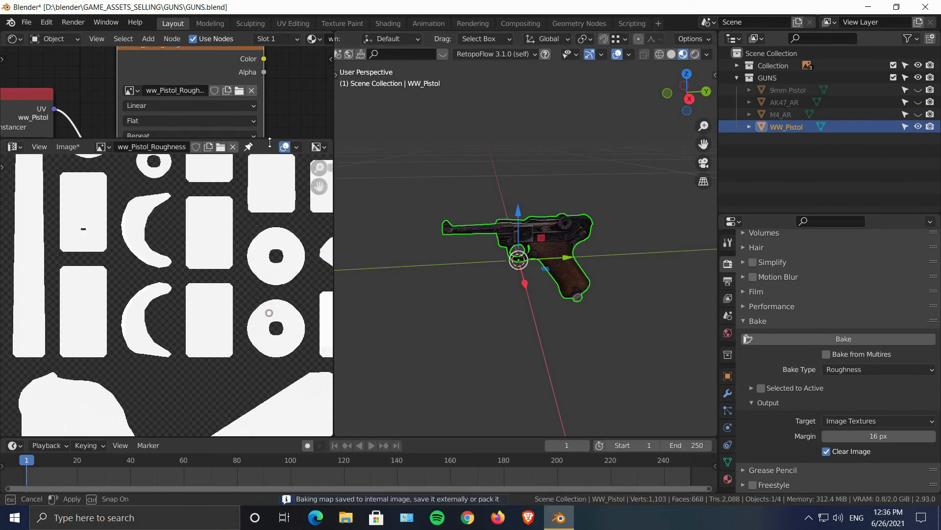
scroll(169, 318, down, 3)
scroll(169, 341, up, 3)
ctrl+middle_drag(169, 342, 158, 252)
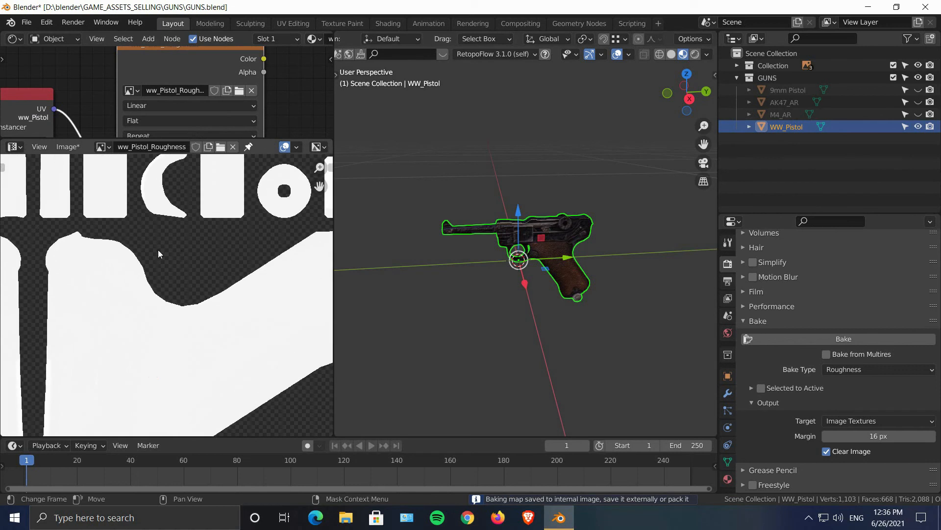
middle_drag(149, 306, 267, 246)
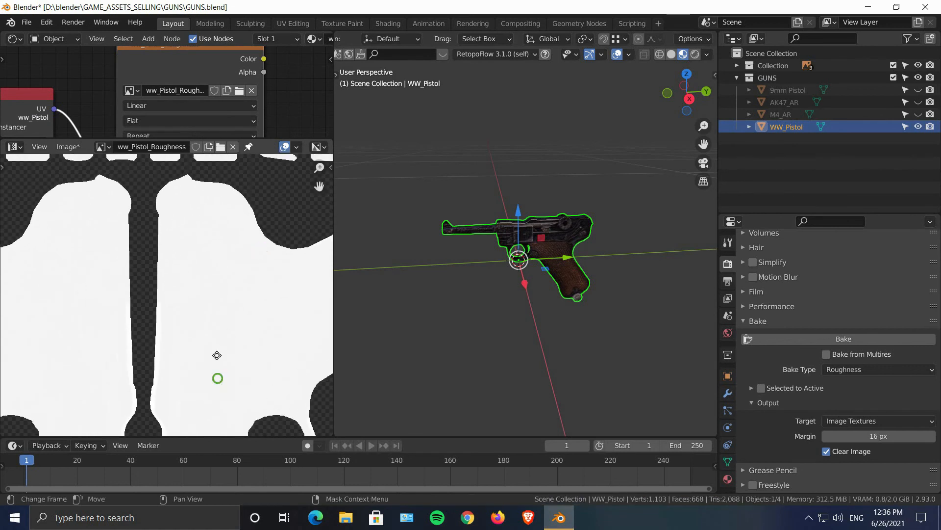
middle_drag(217, 355, 198, 295)
ctrl+middle_drag(212, 324, 207, 231)
mouse_move(213, 284)
ctrl+middle_down()
mouse_move(223, 235)
mouse_move(224, 319)
ctrl+middle_up()
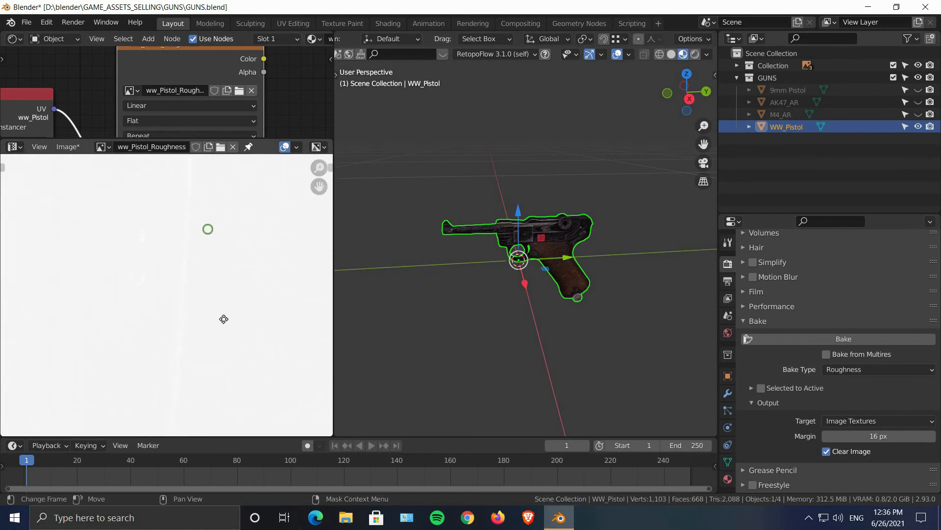
ctrl+middle_drag(233, 197, 189, 367)
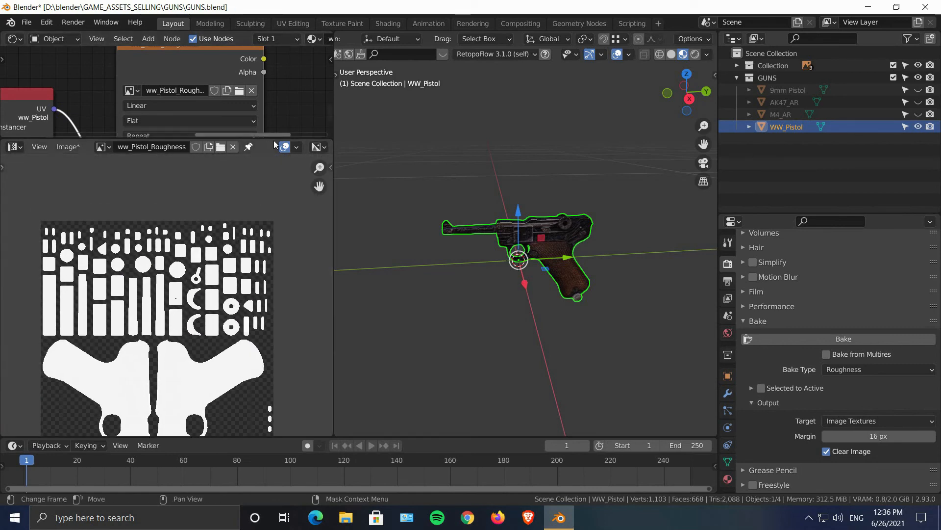
Step: Enlarge the node editor and examine the roughness and bump nodes feeding the Principled BSDF
drag(274, 140, 260, 392)
middle_drag(105, 155, 203, 232)
ctrl+middle_drag(128, 128, 106, 152)
middle_drag(74, 78, 139, 170)
ctrl+middle_drag(145, 166, 207, 232)
middle_drag(89, 178, 190, 199)
drag(72, 141, 68, 138)
middle_drag(249, 193, 110, 170)
ctrl+middle_drag(171, 221, 83, 198)
ctrl+middle_drag(210, 208, 76, 236)
mouse_move(139, 244)
ctrl+middle_down()
mouse_move(137, 231)
mouse_move(148, 230)
ctrl+middle_up()
middle_drag(149, 278, 199, 245)
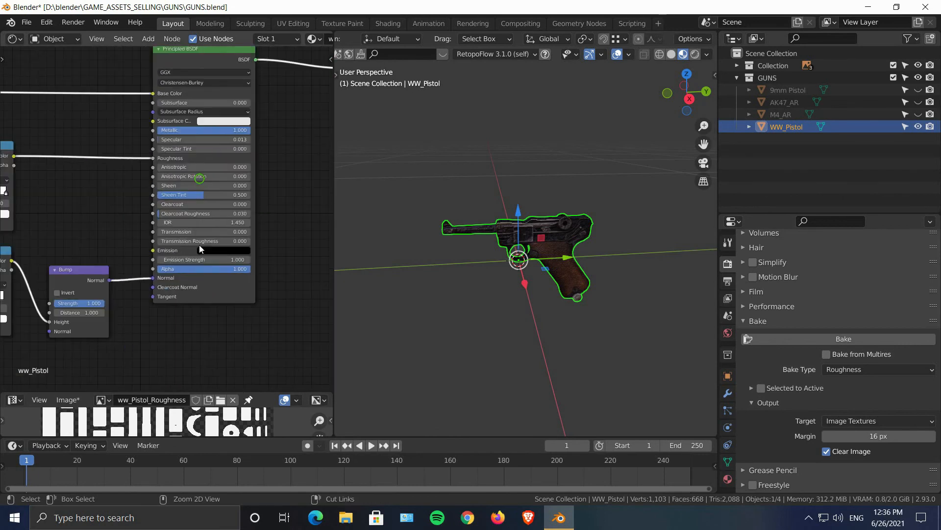
Step: Locate the ww_Pistol_Roughness image texture node in the node editor and check its image assignment and vector connection
middle_drag(186, 344, 245, 230)
middle_drag(223, 271, 242, 253)
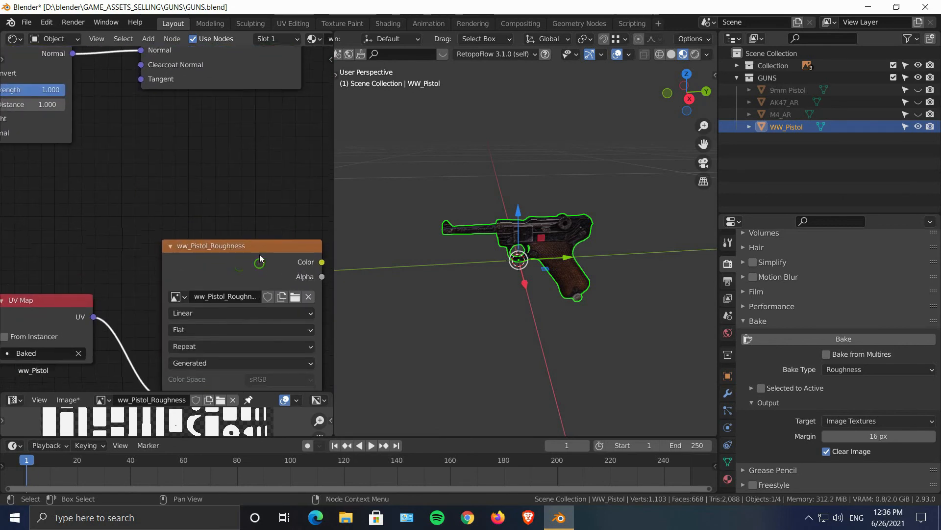
middle_drag(284, 284, 241, 208)
drag(231, 183, 219, 170)
ctrl+middle_drag(294, 189, 263, 201)
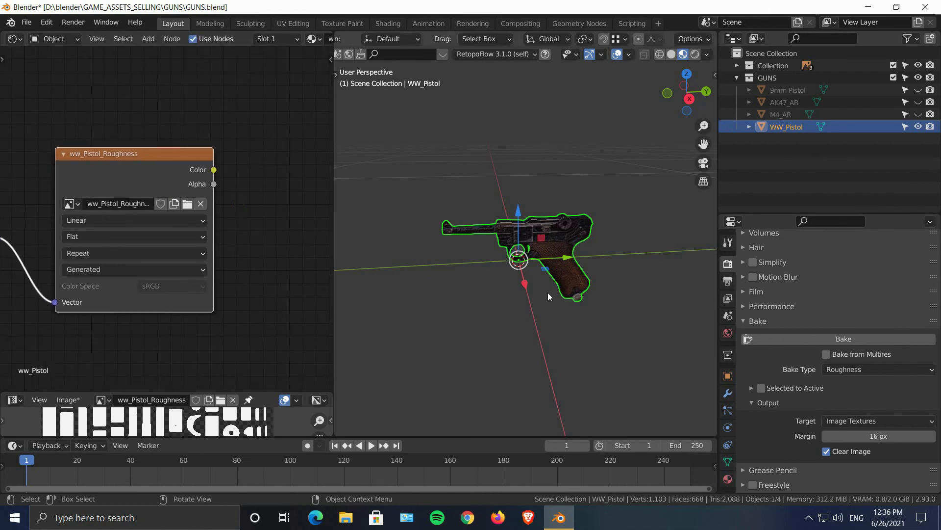
Step: Unhide the M4_AR, AK47_AR and 9mm Pistol objects in the GUNS collection
middle_drag(617, 277, 572, 289)
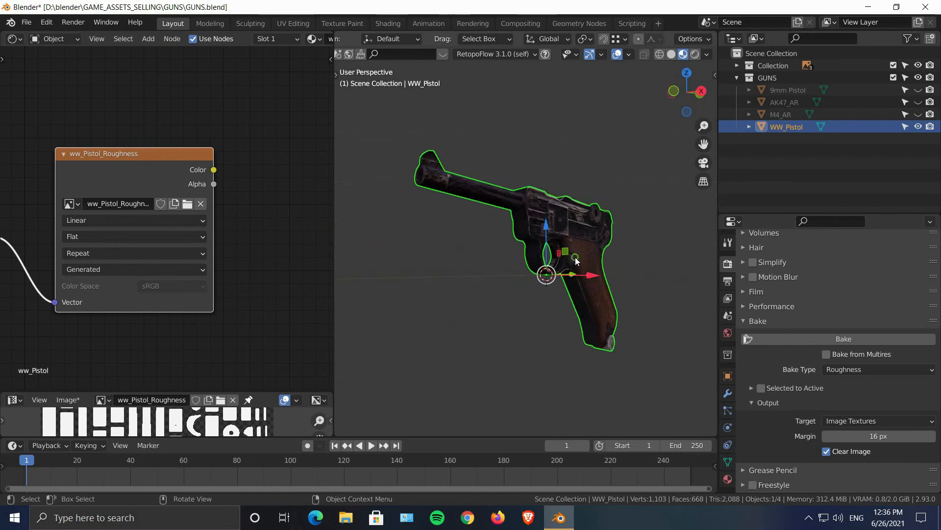
click(918, 114)
click(918, 102)
click(919, 90)
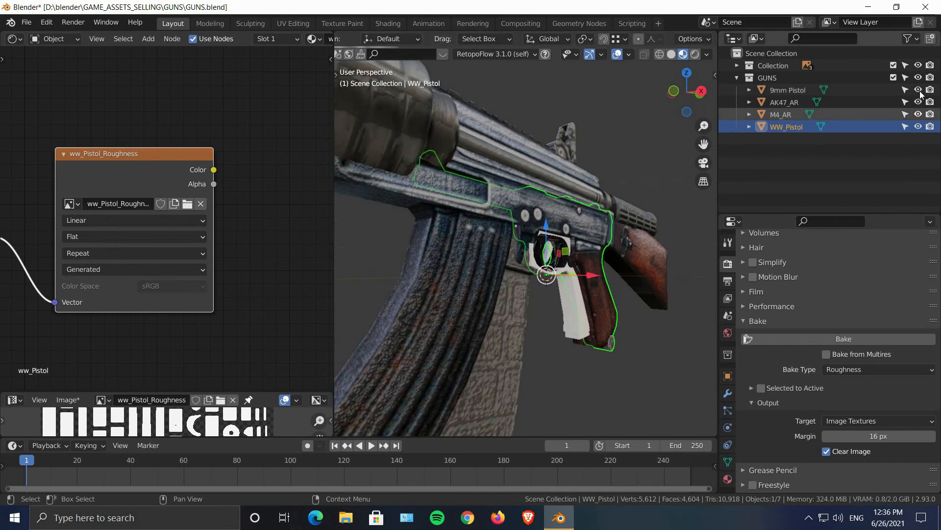
ctrl+middle_drag(540, 241, 569, 299)
middle_drag(569, 299, 584, 264)
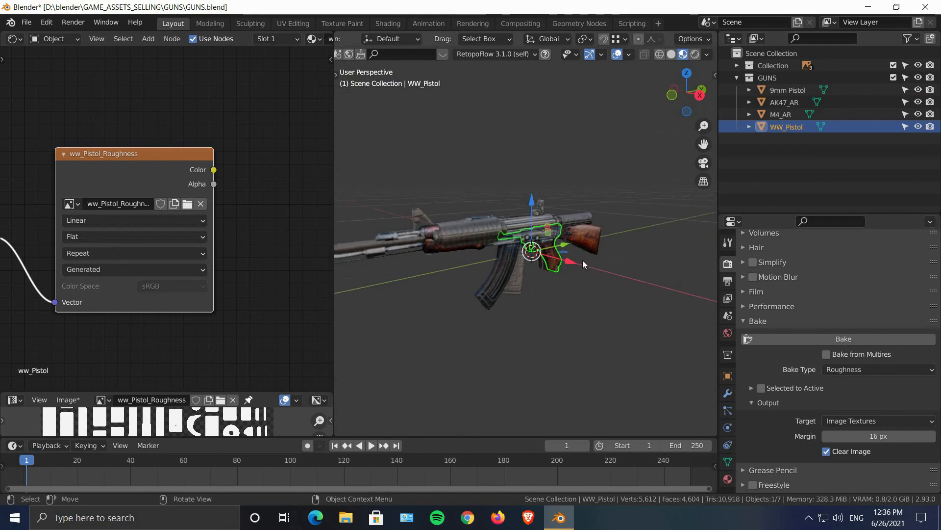
Step: Raise the M4_AR and AK47_AR rifles along the Z axis above the pistols, with the M4_AR uppermost
click(508, 221)
drag(531, 201, 537, 84)
click(525, 241)
drag(533, 207, 535, 145)
Step: Slide the 9mm Pistol along the Y axis until it stands clear beside the WW_Pistol's barrel
click(553, 241)
drag(563, 251, 468, 252)
scroll(539, 245, up, 5)
scroll(579, 276, down, 5)
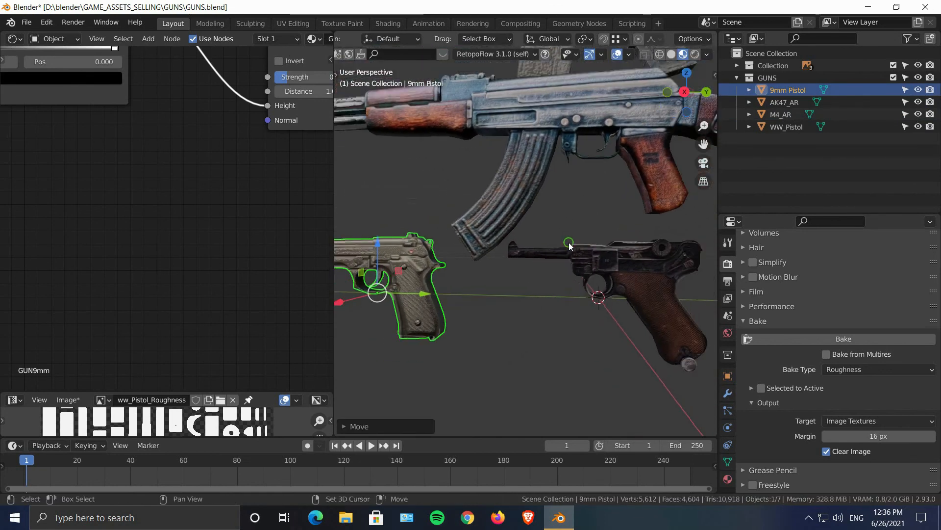
Step: Raise the M4_AR farther along the Z axis, clear of the AK47_AR, and deselect it to show all four guns
click(529, 216)
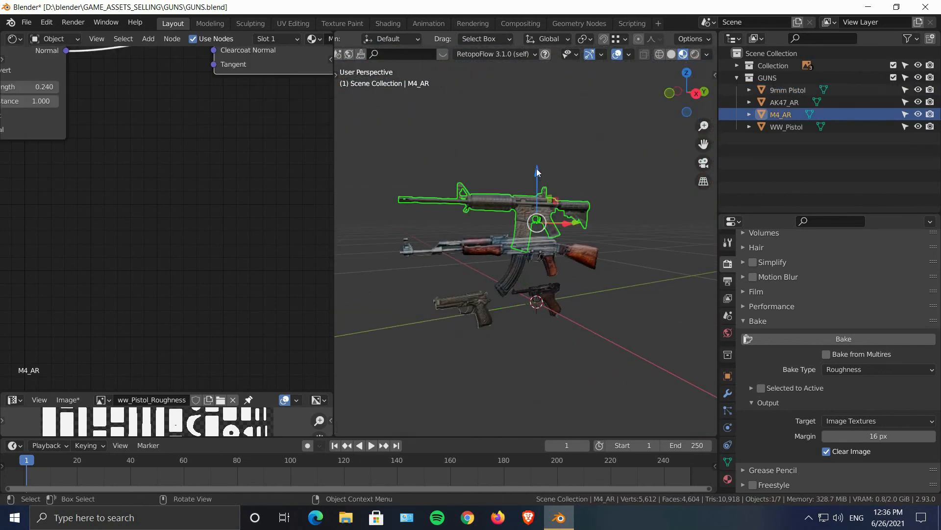
drag(537, 170, 546, 134)
click(634, 268)
middle_drag(635, 268, 584, 305)
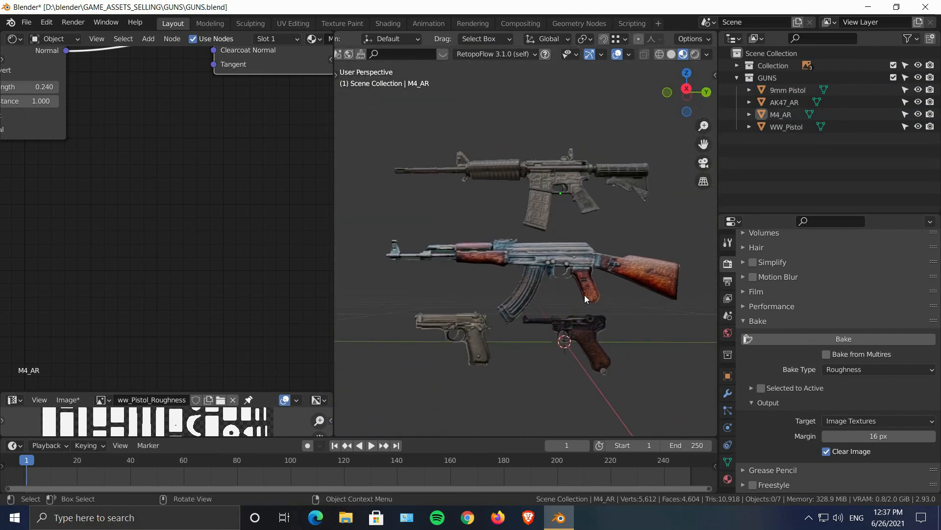